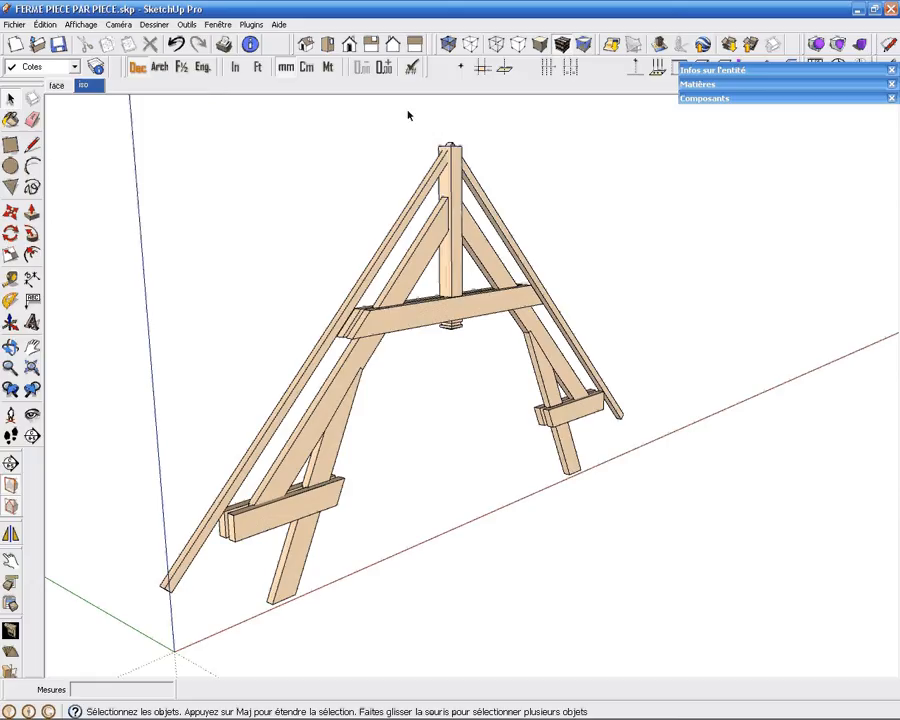
Step: Select the whole truss and launch Eclate_Deplace on it, choosing to make a copy of the original
{"action": "middle_click_drag", "start_coordinate": [297, 291], "coordinate": [132, 233]}
{"action": "left_click_drag", "start_coordinate": [92, 155], "coordinate": [500, 496]}
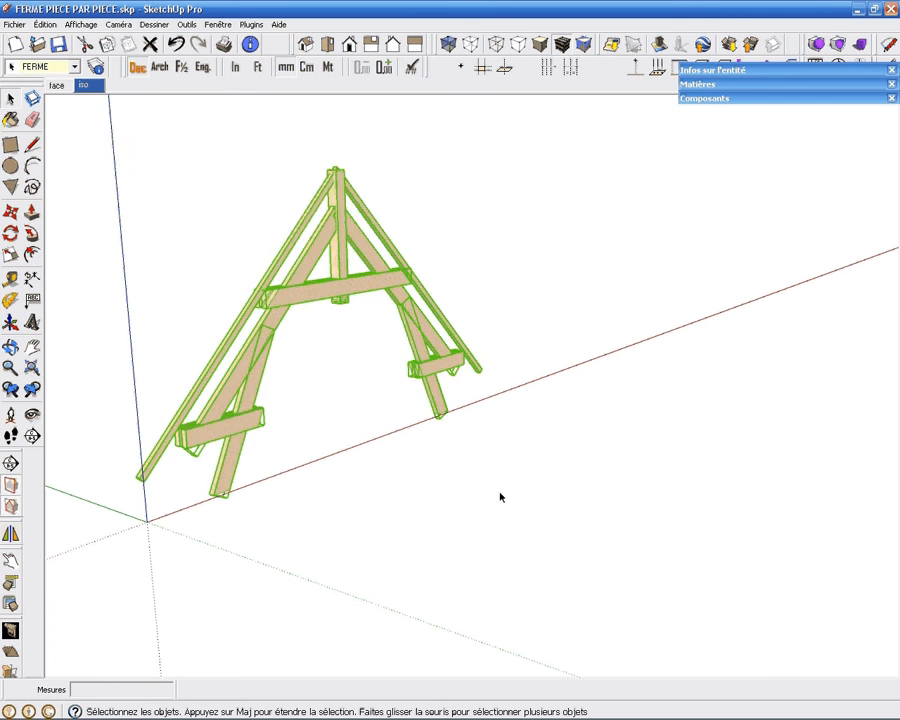
{"action": "middle_click_drag", "start_coordinate": [500, 496], "coordinate": [516, 261]}
{"action": "scroll", "coordinate": [490, 350], "scroll_direction": "up", "scroll_amount": 3}
{"action": "right_click", "coordinate": [521, 273]}
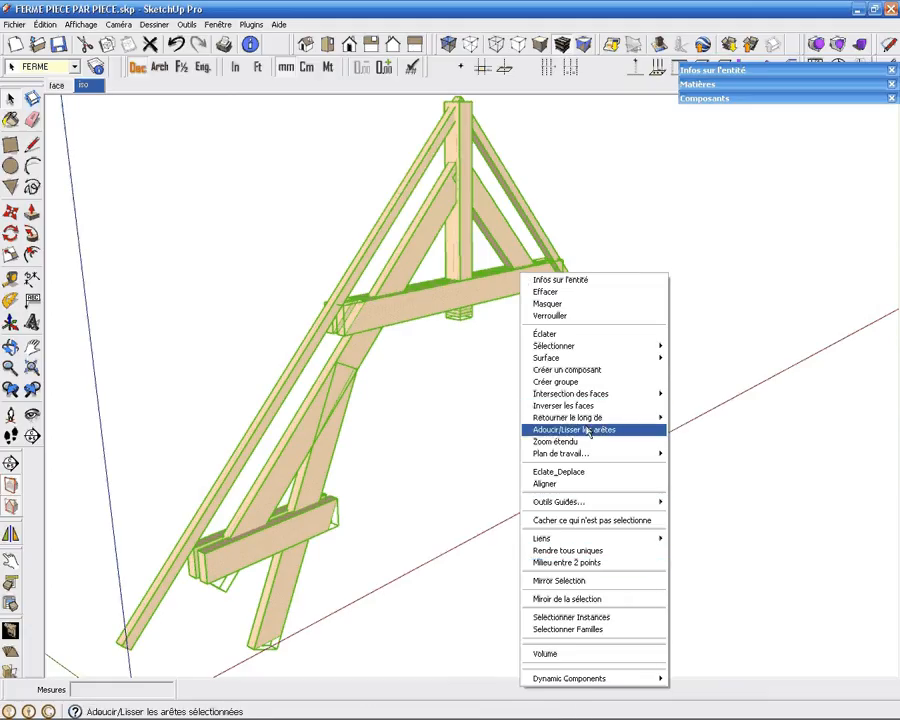
{"action": "left_click", "coordinate": [589, 471]}
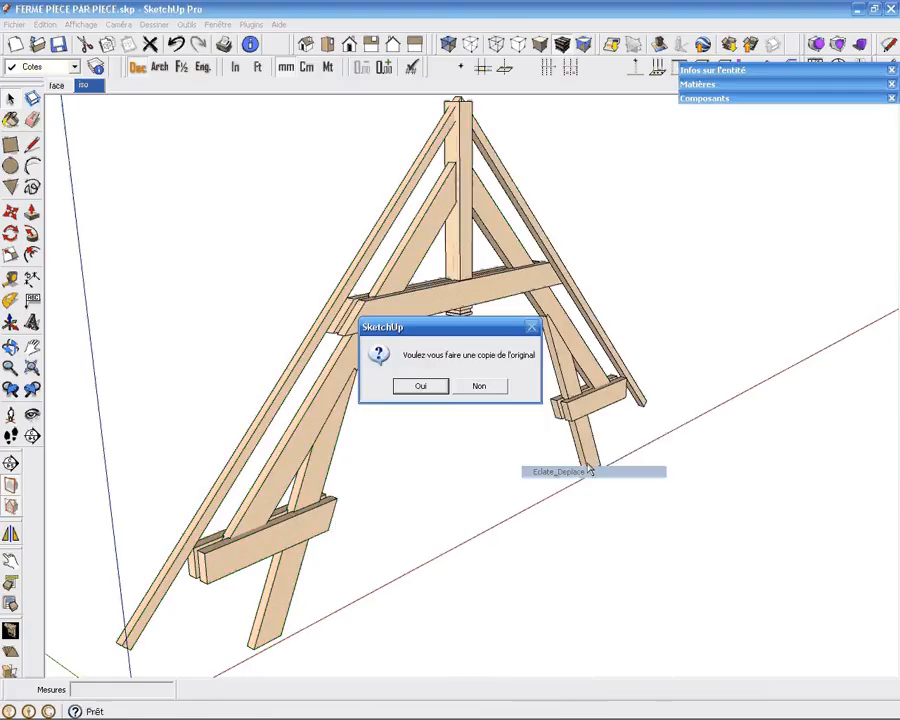
{"action": "left_click", "coordinate": [440, 386]}
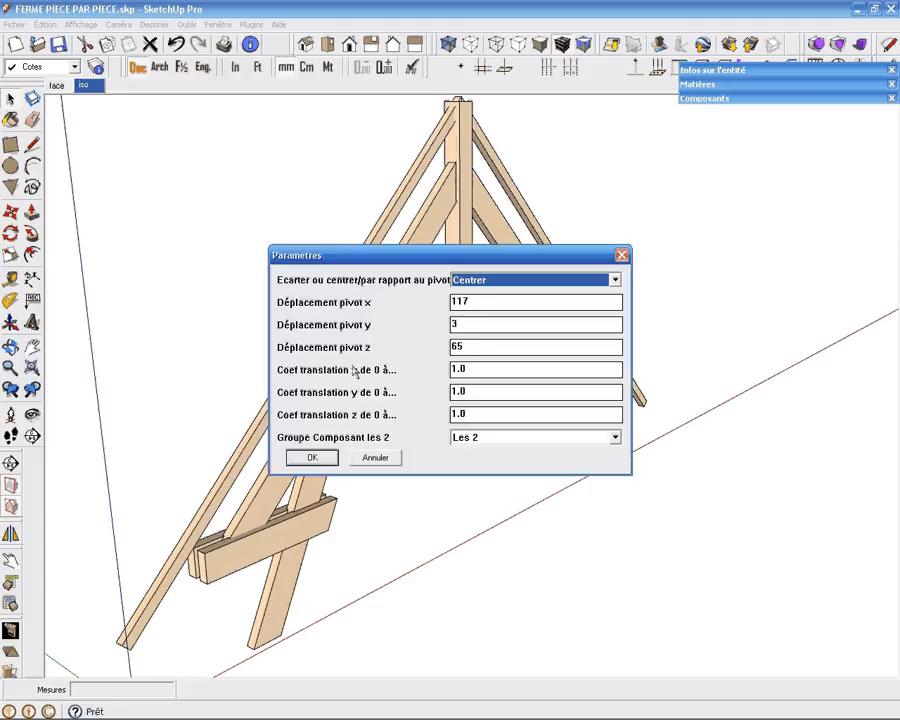
Step: Set the x, y and z translation coefficients to 2 and generate the exploded truss
{"action": "key", "text": "Tab"}
{"action": "key", "text": "Tab"}
{"action": "key", "text": "Tab"}
{"action": "key", "text": "Tab"}
{"action": "type", "text": "20"}
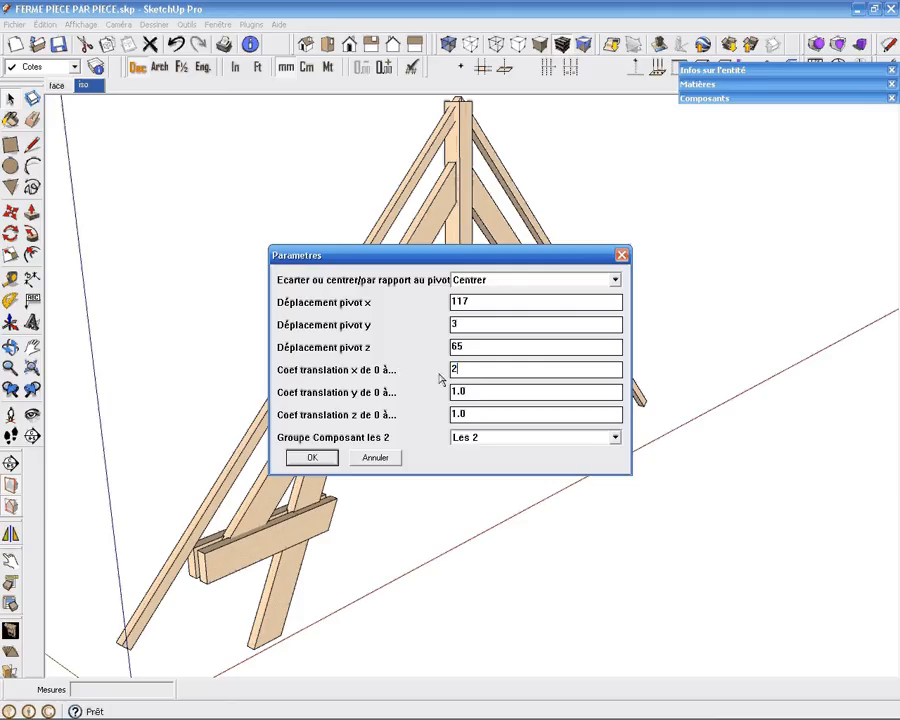
{"action": "key", "text": "Tab"}
{"action": "type", "text": "20"}
{"action": "key", "text": "Tab"}
{"action": "type", "text": "20"}
{"action": "left_click", "coordinate": [308, 457]}
{"action": "scroll", "coordinate": [527, 313], "scroll_direction": "down", "scroll_amount": 3}
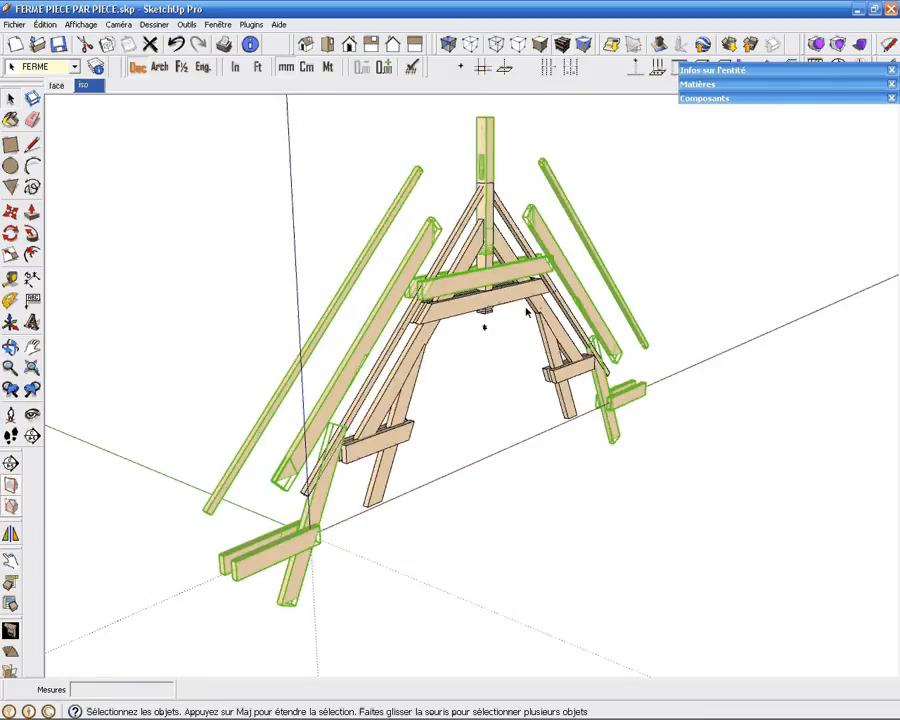
Step: Move the exploded parts along the red axis, clear of the original truss
{"action": "middle_click_drag", "start_coordinate": [527, 313], "coordinate": [418, 357]}
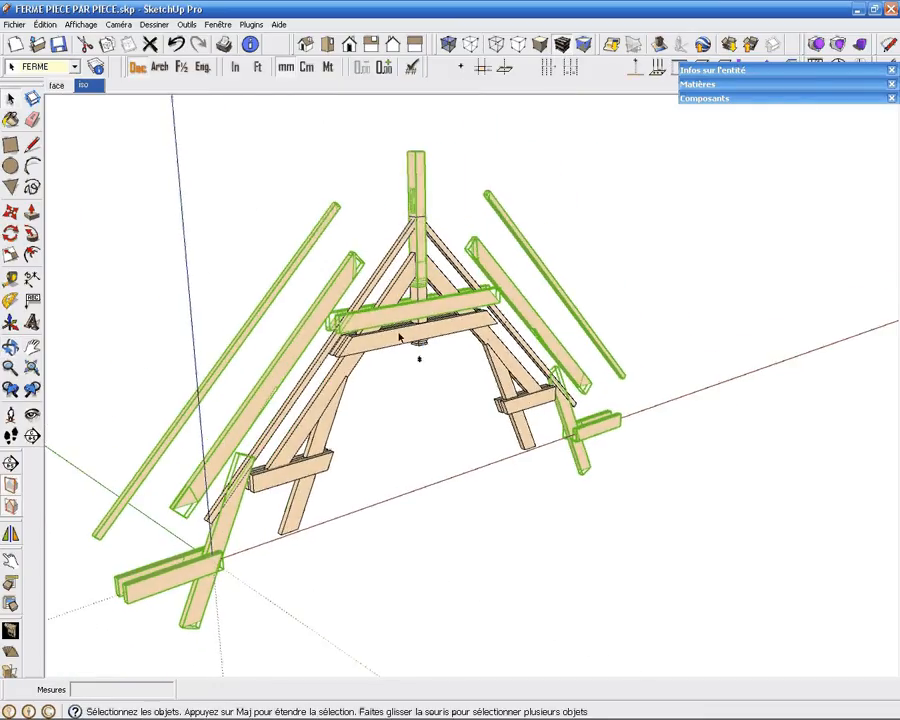
{"action": "key", "text": "m"}
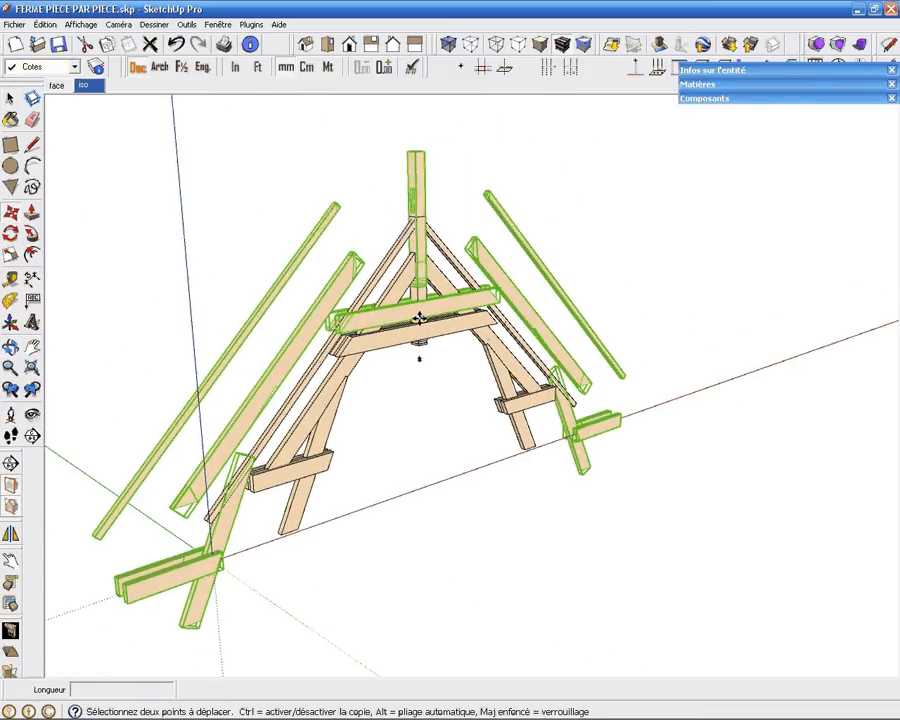
{"action": "left_click", "coordinate": [428, 318]}
{"action": "scroll", "coordinate": [550, 320], "scroll_direction": "down", "scroll_amount": 3}
{"action": "middle_click_drag", "start_coordinate": [623, 309], "coordinate": [444, 358], "text": "shift"}
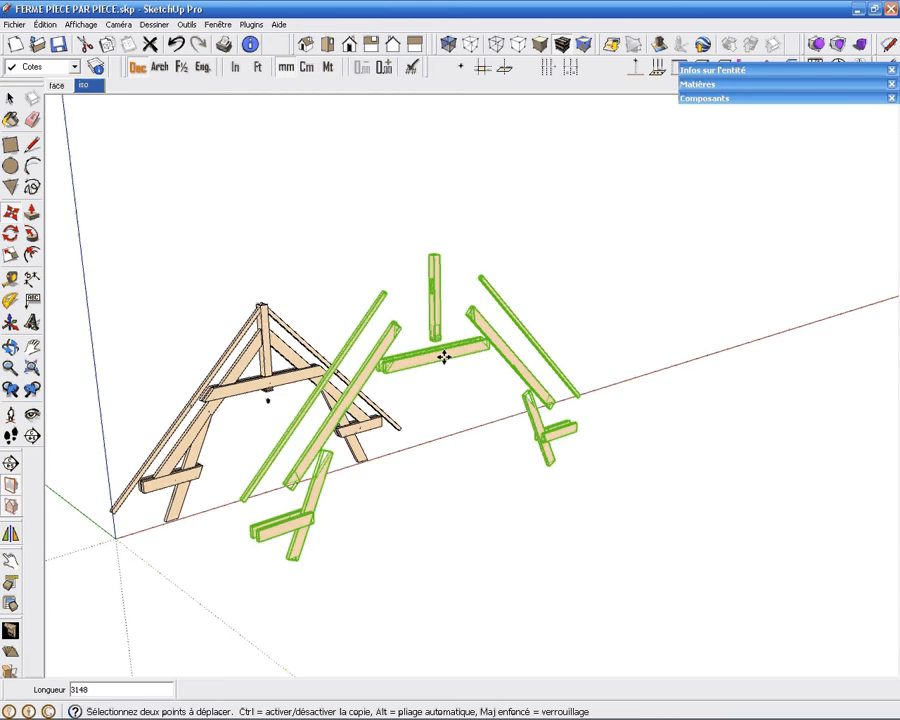
{"action": "scroll", "coordinate": [607, 315], "scroll_direction": "up", "scroll_amount": 4}
{"action": "middle_click_drag", "start_coordinate": [607, 315], "coordinate": [645, 323], "text": "shift"}
{"action": "key", "text": "space"}
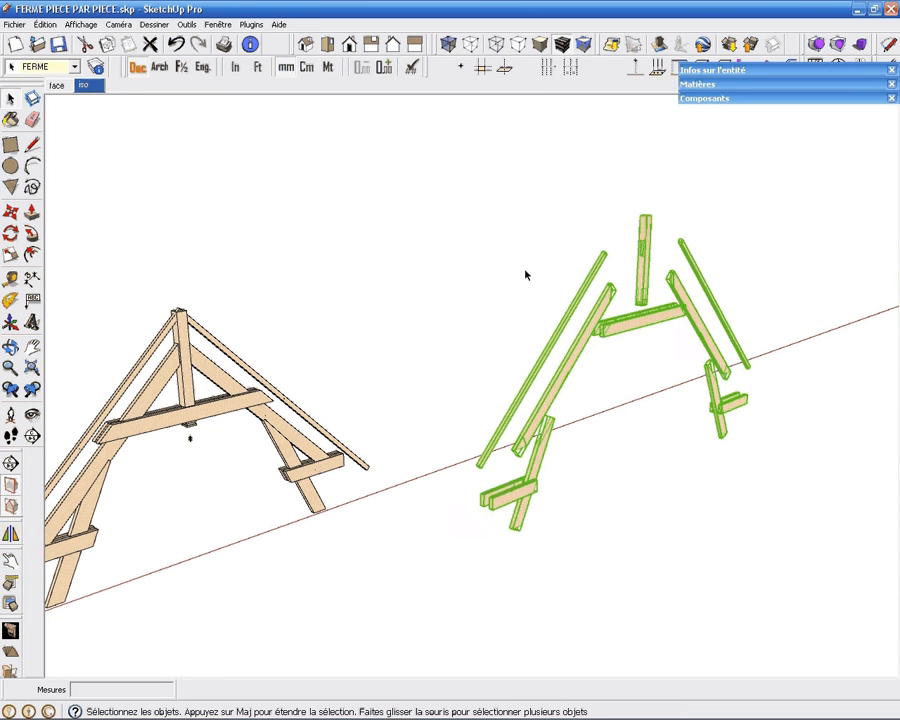
Step: Deselect the exploded parts and delete all guides from the model
{"action": "left_click", "coordinate": [526, 273]}
{"action": "middle_click_drag", "start_coordinate": [526, 273], "coordinate": [530, 296]}
{"action": "scroll", "coordinate": [520, 290], "scroll_direction": "up", "scroll_amount": 5}
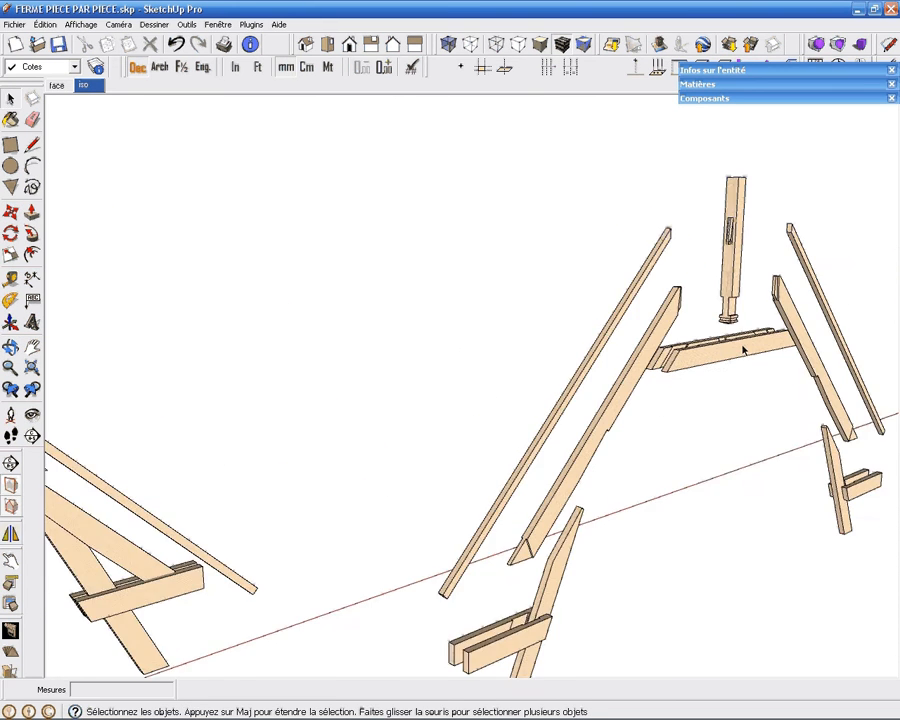
{"action": "scroll", "coordinate": [735, 282], "scroll_direction": "down", "scroll_amount": 5}
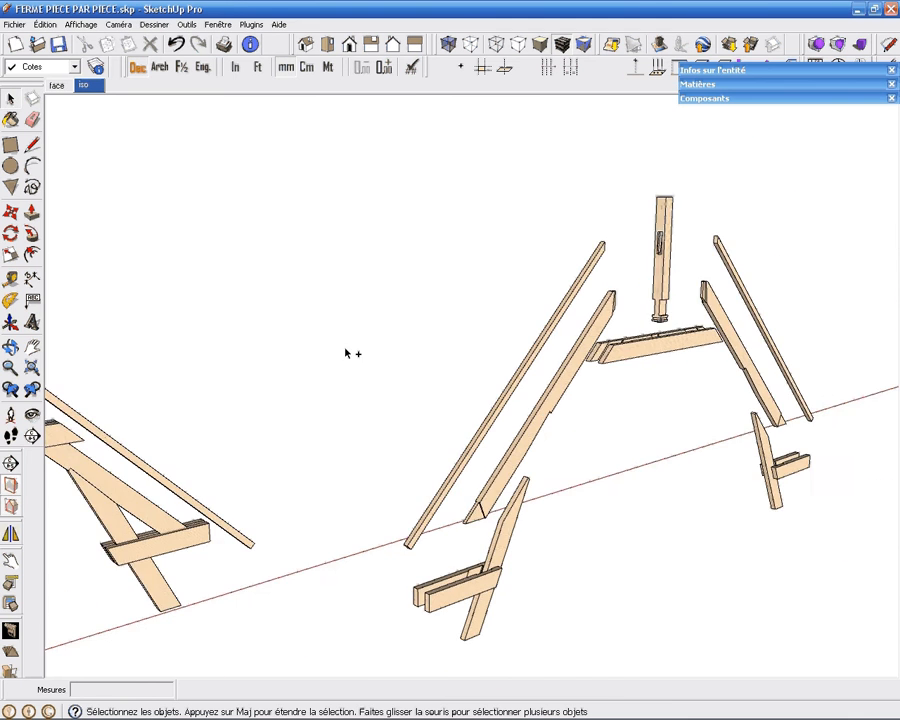
{"action": "middle_click_drag", "start_coordinate": [345, 352], "coordinate": [297, 400]}
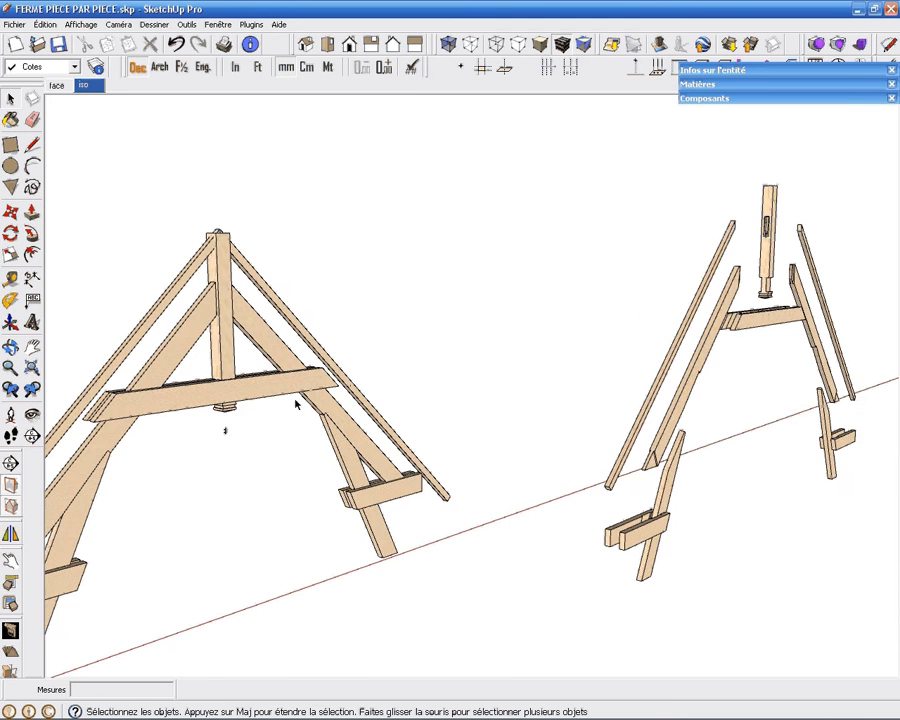
{"action": "scroll", "coordinate": [433, 421], "scroll_direction": "down", "scroll_amount": 3}
{"action": "middle_click_drag", "start_coordinate": [430, 421], "coordinate": [360, 454]}
{"action": "scroll", "coordinate": [570, 438], "scroll_direction": "up", "scroll_amount": 3}
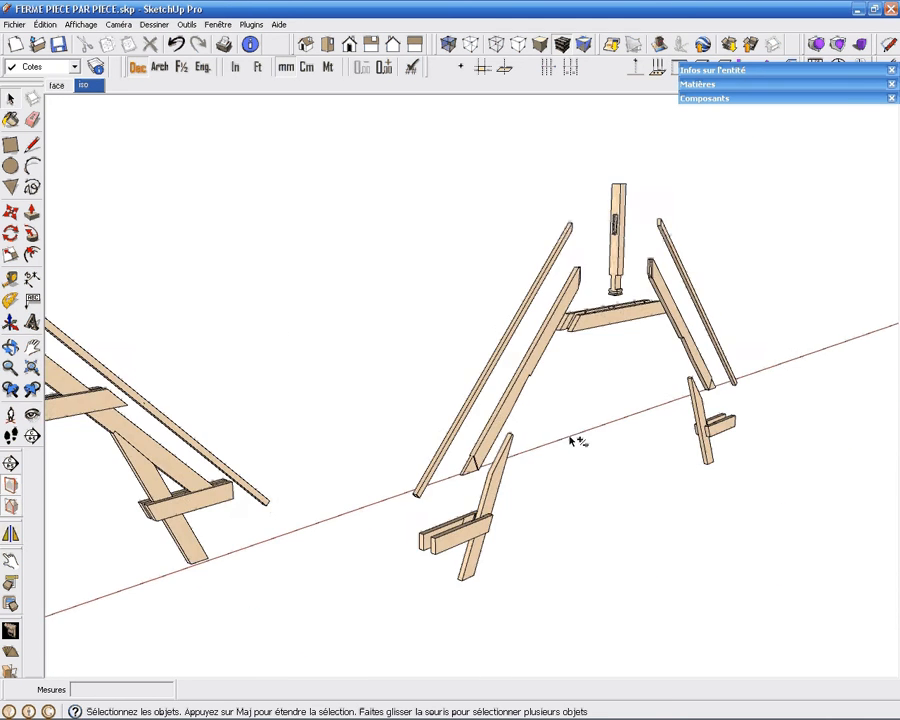
{"action": "mouse_move", "coordinate": [547, 423]}
{"action": "middle_mouse_down", "text": "shift"}
{"action": "mouse_move", "coordinate": [533, 453]}
{"action": "mouse_move", "coordinate": [541, 446]}
{"action": "middle_mouse_up", "text": "shift"}
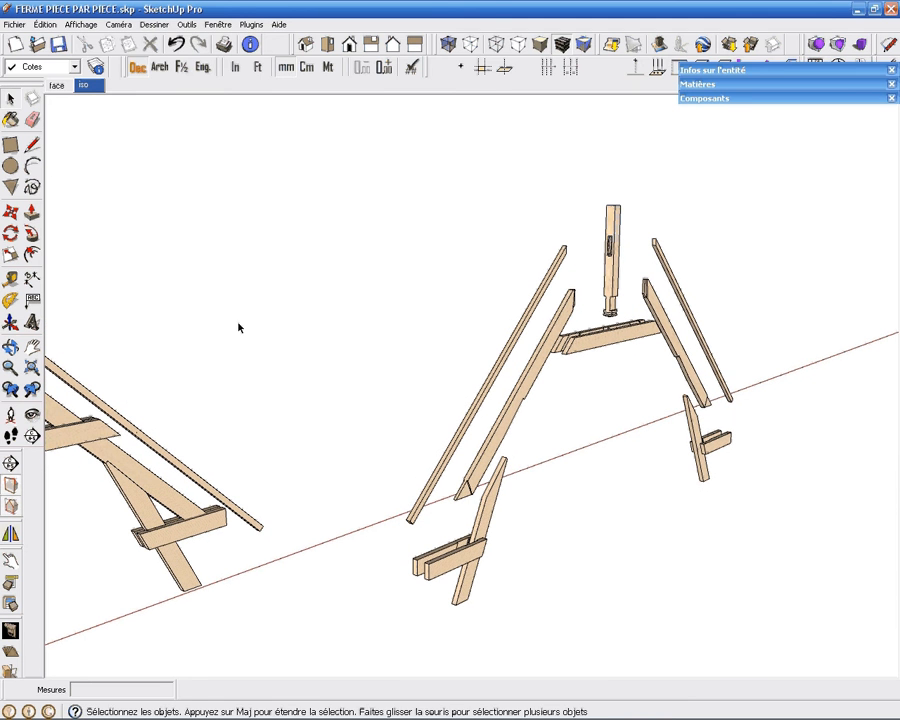
{"action": "left_click", "coordinate": [44, 24]}
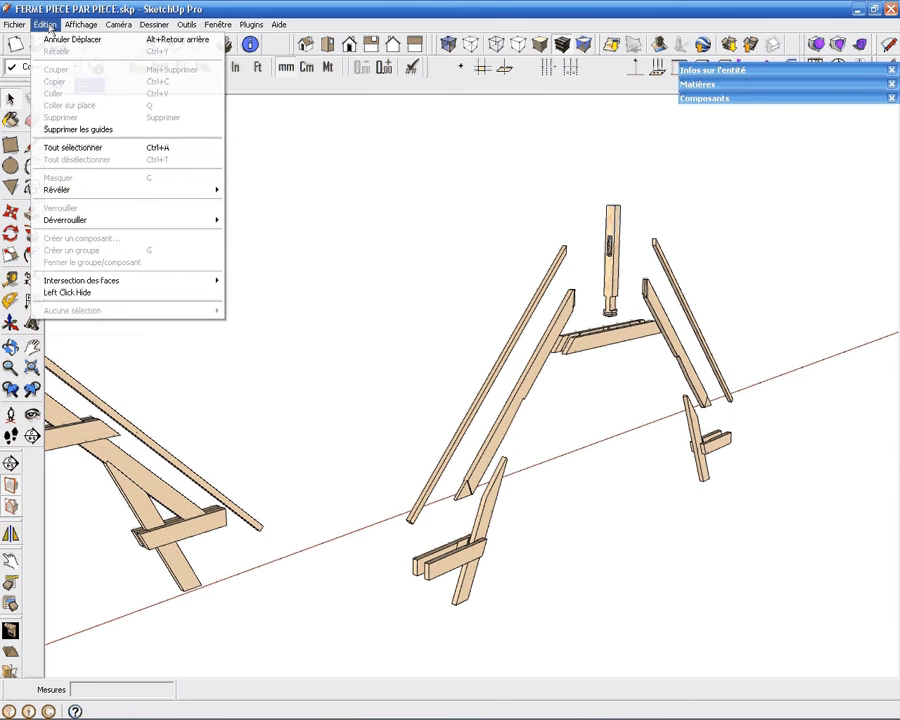
{"action": "left_click", "coordinate": [105, 130]}
Step: Select all the exploded parts and create a scene for each component with Composants/Groupes --> Scenes, excluding duplicated components
{"action": "scroll", "coordinate": [540, 385], "scroll_direction": "down", "scroll_amount": 2}
{"action": "middle_click_drag", "start_coordinate": [318, 404], "coordinate": [384, 378], "text": "shift"}
{"action": "scroll", "coordinate": [615, 388], "scroll_direction": "up", "scroll_amount": 3}
{"action": "middle_click_drag", "start_coordinate": [615, 388], "coordinate": [546, 342], "text": "shift"}
{"action": "scroll", "coordinate": [464, 408], "scroll_direction": "up", "scroll_amount": 2}
{"action": "scroll", "coordinate": [417, 384], "scroll_direction": "up", "scroll_amount": 1}
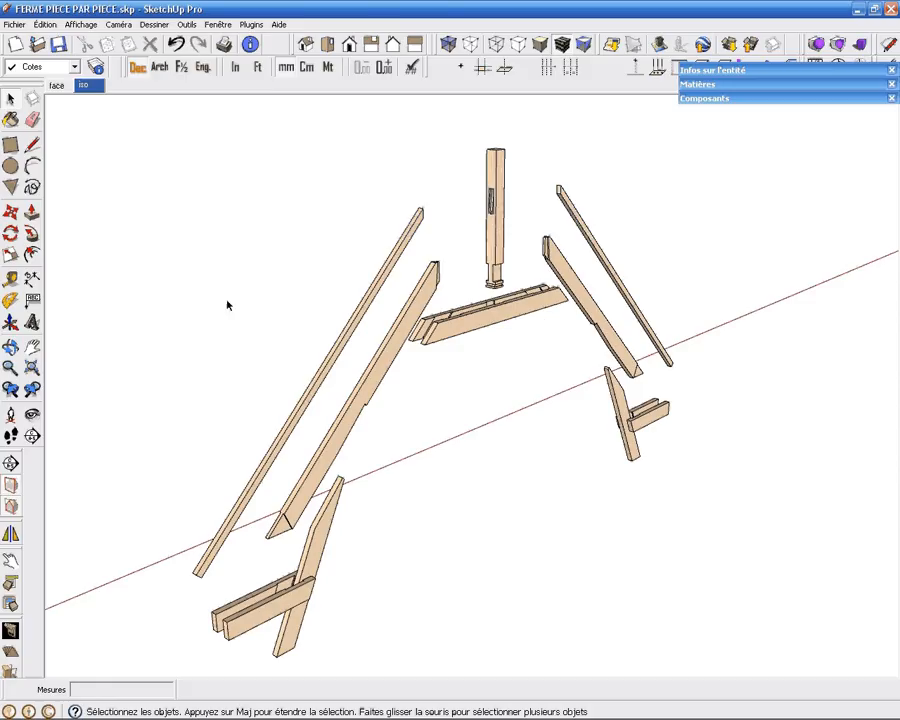
{"action": "left_click_drag", "start_coordinate": [65, 126], "coordinate": [773, 657]}
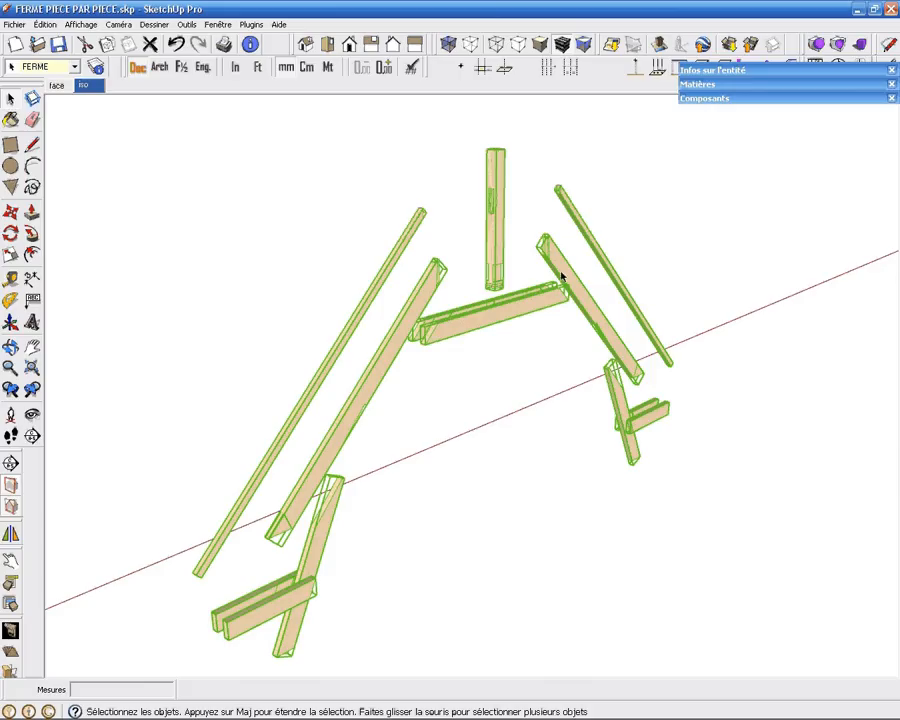
{"action": "left_click", "coordinate": [251, 24]}
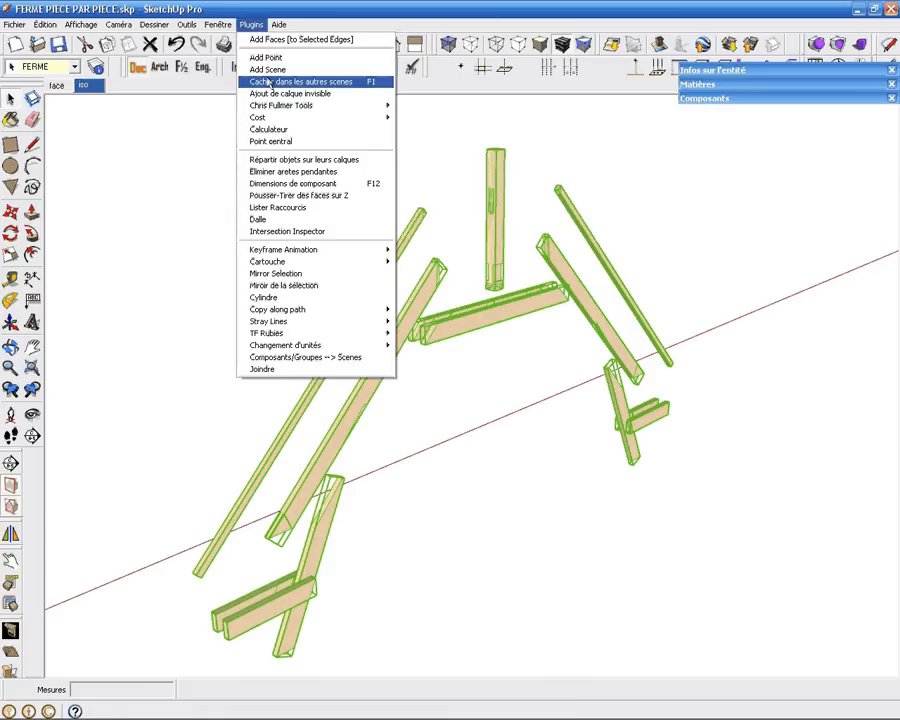
{"action": "left_click", "coordinate": [346, 359]}
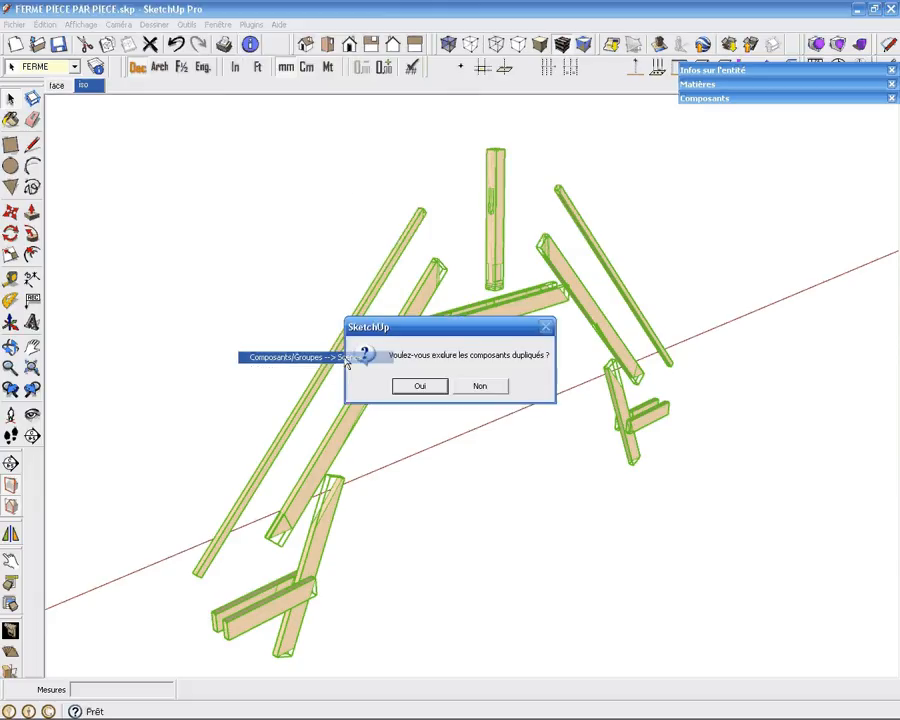
{"action": "left_click", "coordinate": [422, 387]}
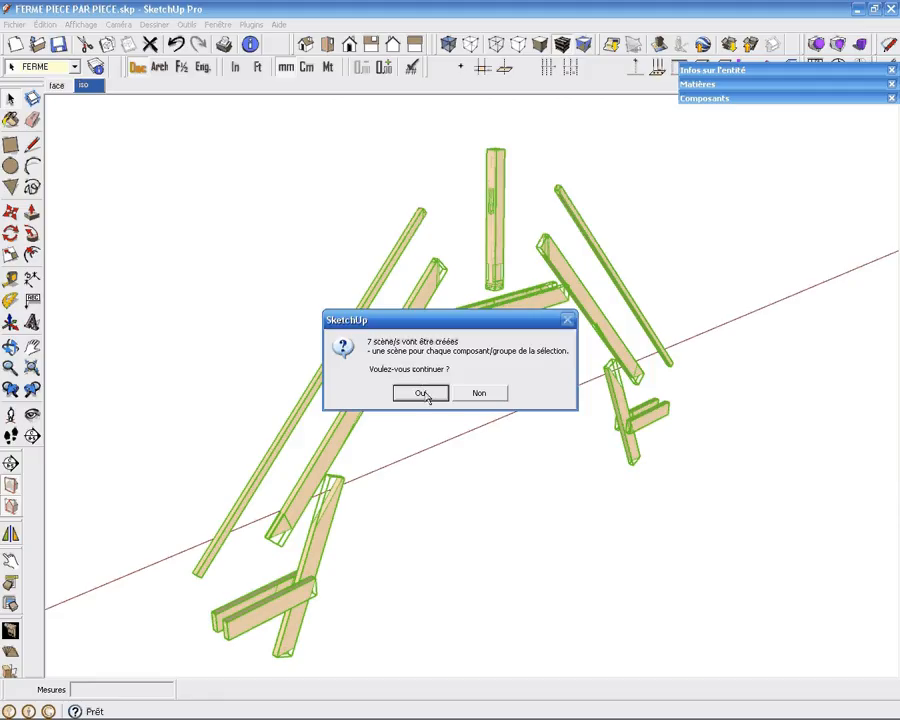
{"action": "left_click", "coordinate": [425, 394]}
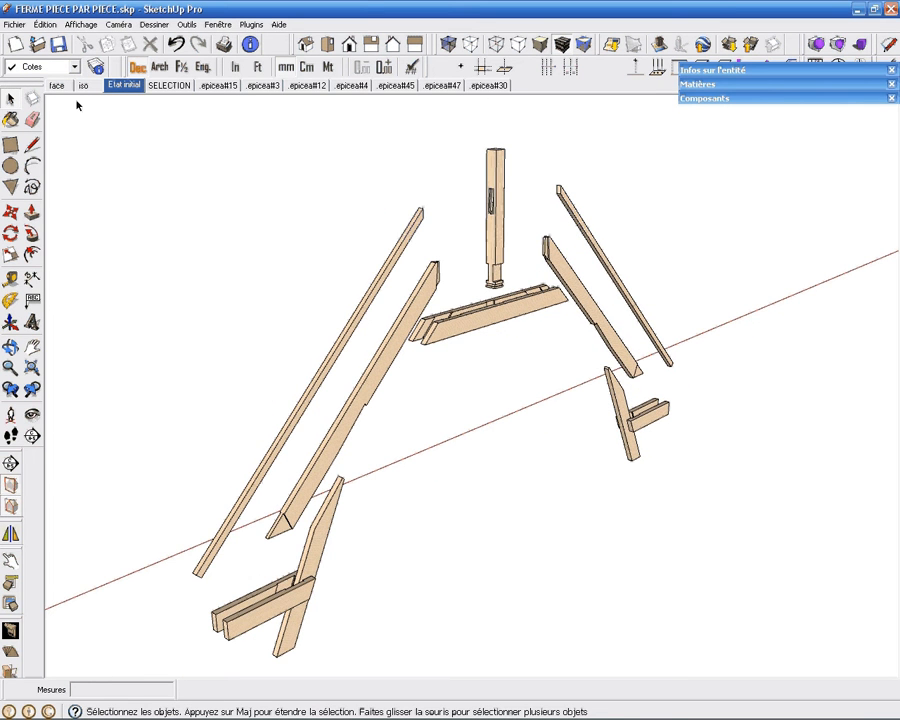
Step: Reframe the assembled truss in the iso scene and update that scene without saving the style changes
{"action": "left_click", "coordinate": [83, 86]}
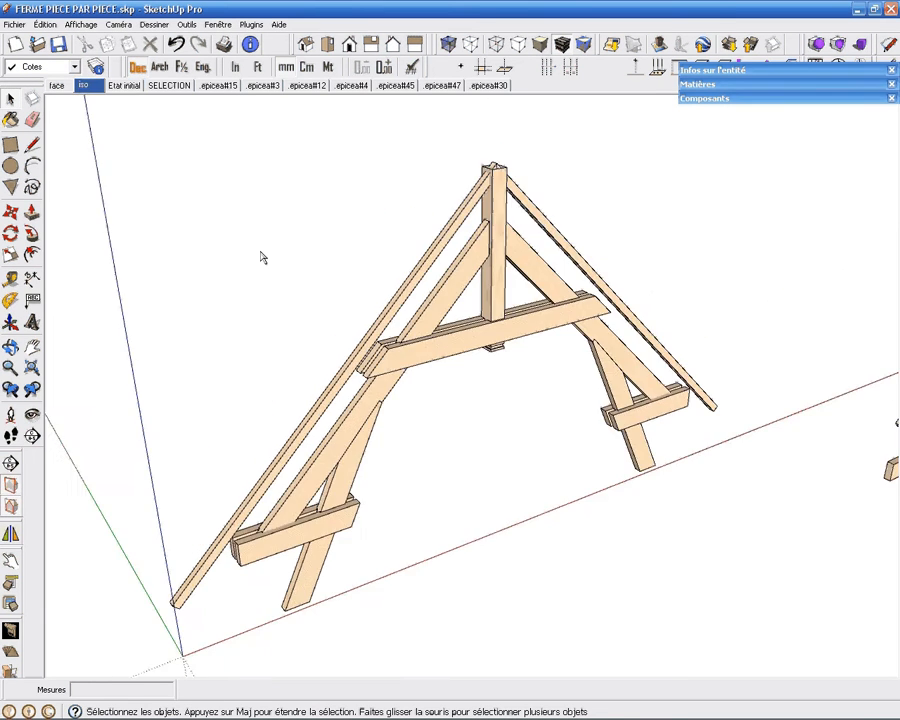
{"action": "scroll", "coordinate": [262, 257], "scroll_direction": "down", "scroll_amount": 4}
{"action": "scroll", "coordinate": [498, 255], "scroll_direction": "up", "scroll_amount": 2}
{"action": "middle_click_drag", "start_coordinate": [342, 237], "coordinate": [555, 182], "text": "shift"}
{"action": "scroll", "coordinate": [522, 264], "scroll_direction": "up", "scroll_amount": 3}
{"action": "key", "text": "F5"}
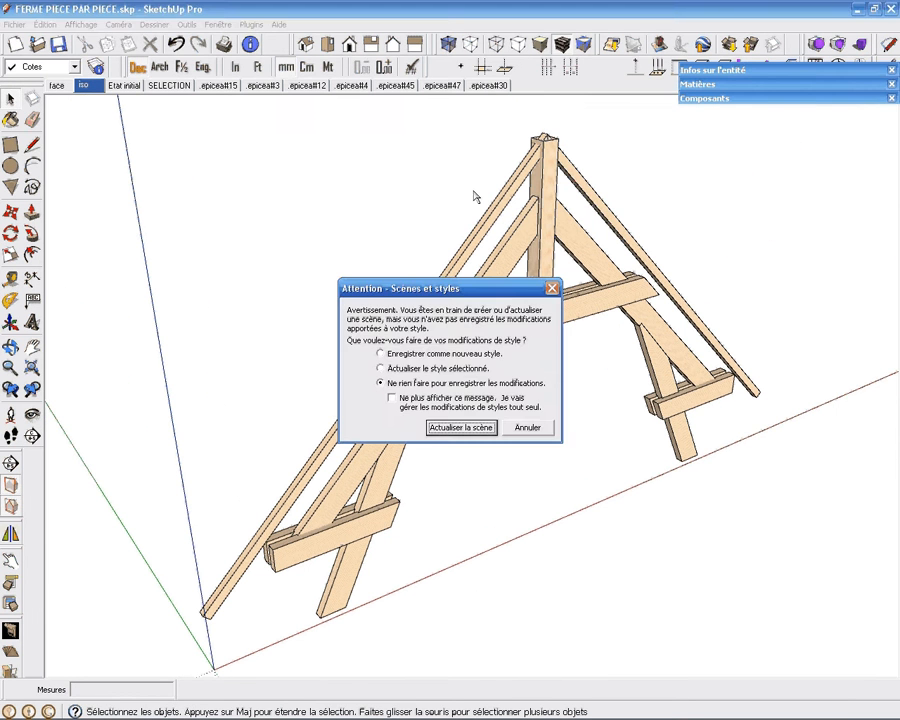
{"action": "key", "text": "Return"}
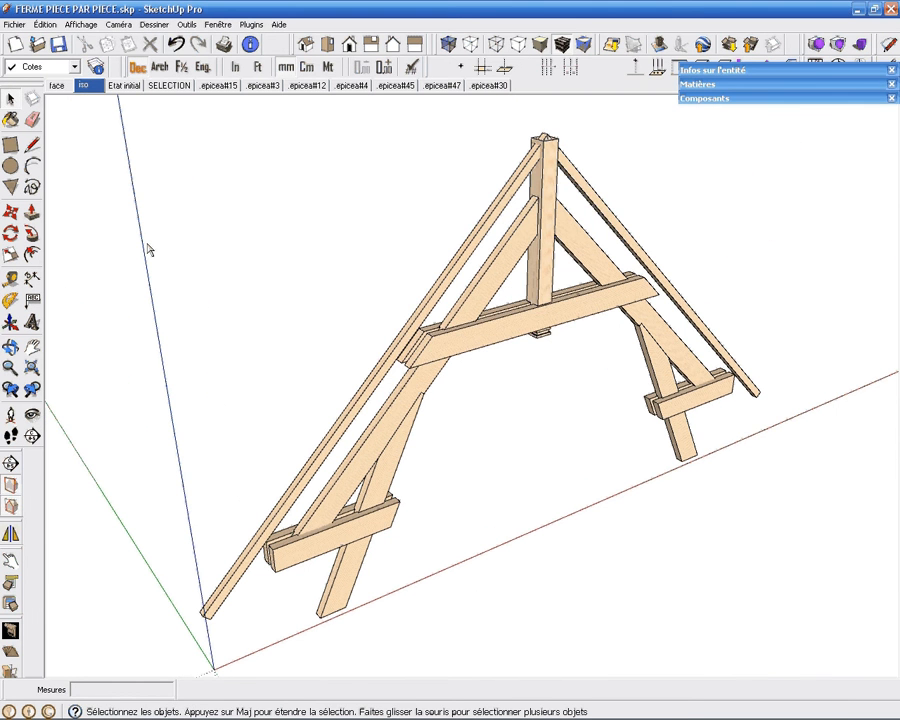
Step: Check the Etat initial scene and delete the SELECTION scene
{"action": "left_click", "coordinate": [127, 86]}
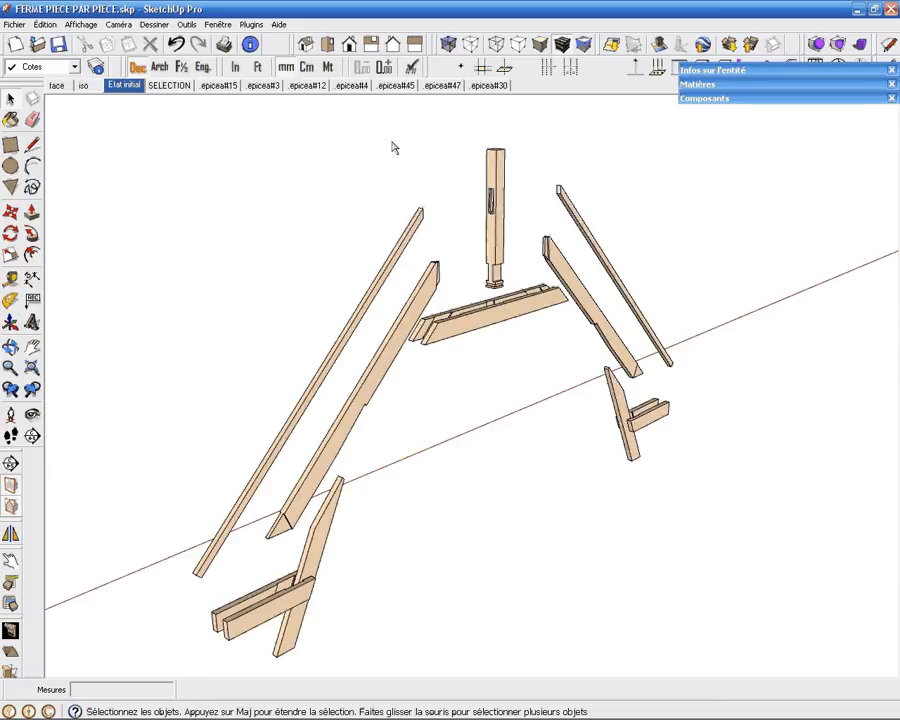
{"action": "left_click", "coordinate": [169, 86]}
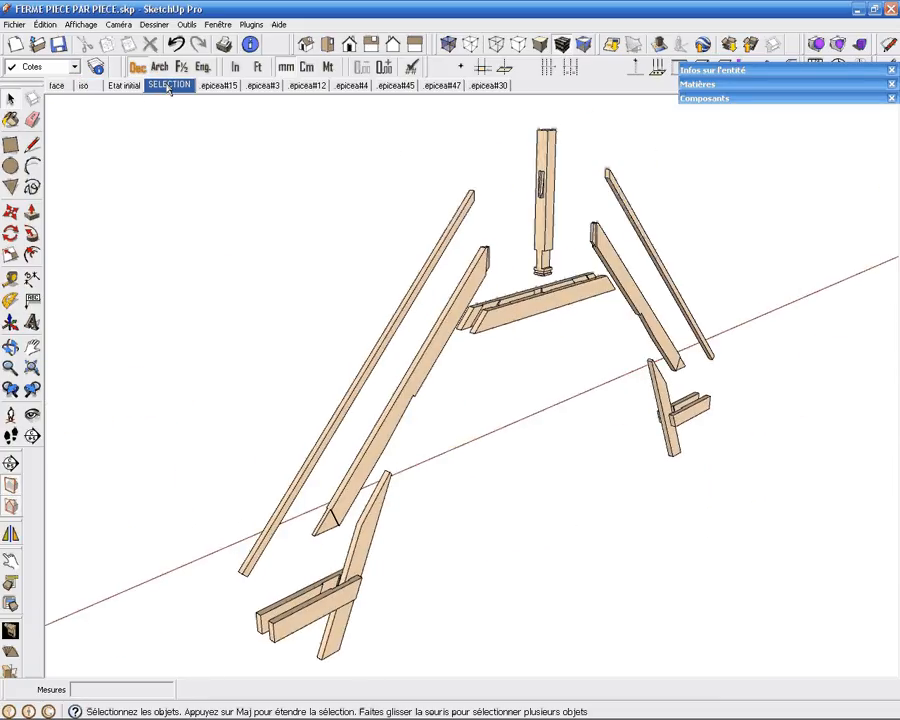
{"action": "right_click", "coordinate": [169, 86]}
{"action": "left_click", "coordinate": [192, 145]}
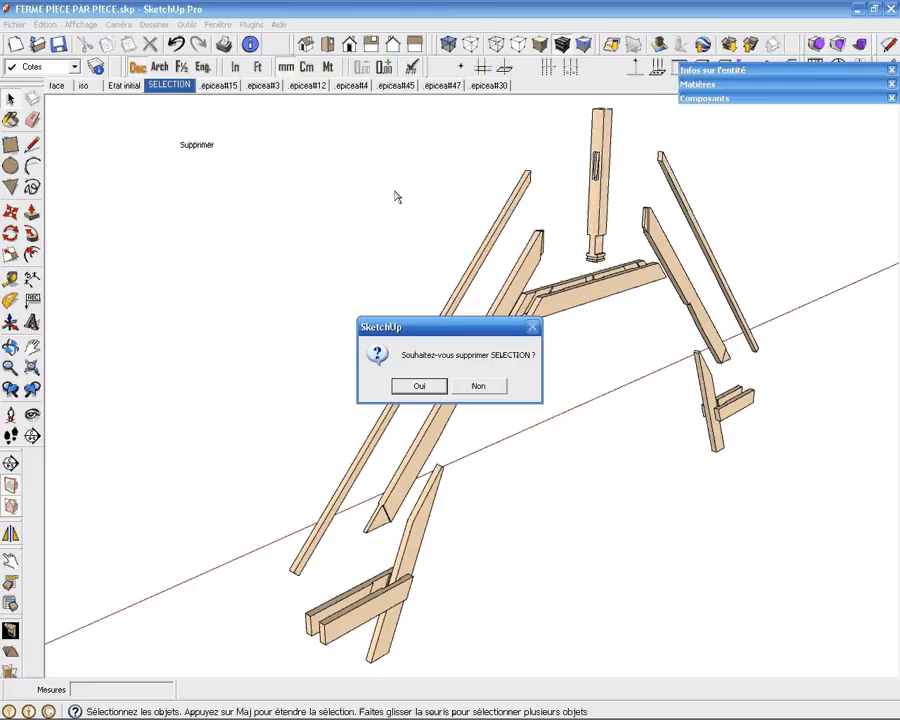
{"action": "left_click", "coordinate": [428, 387]}
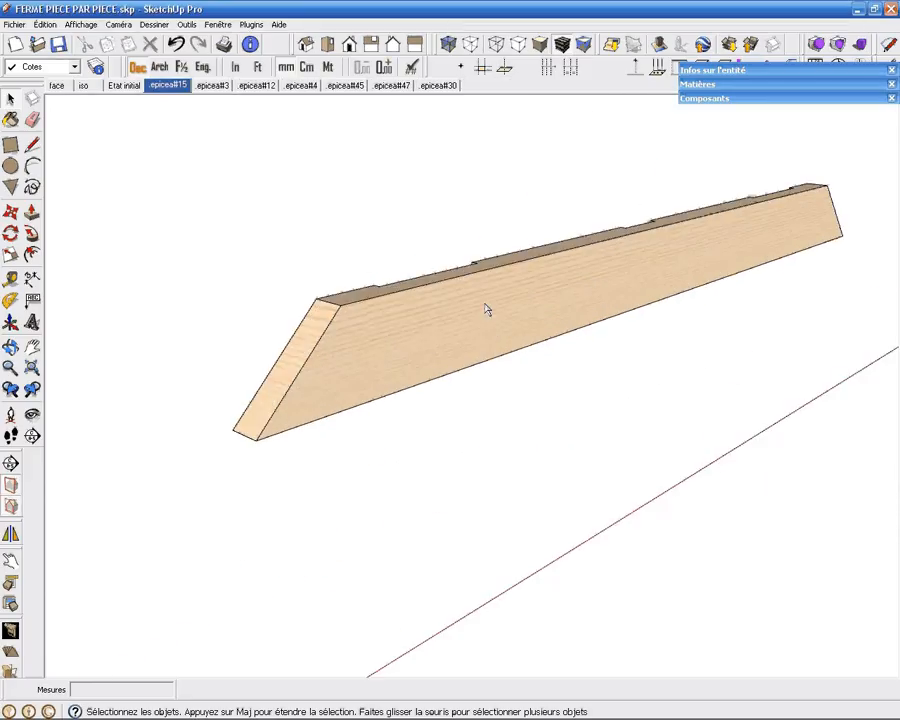
Step: Orbit the beam in the .epicea#15 scene to show its notched face and update the scene without saving style changes
{"action": "scroll", "coordinate": [485, 309], "scroll_direction": "up", "scroll_amount": 3}
{"action": "scroll", "coordinate": [414, 300], "scroll_direction": "down", "scroll_amount": 3}
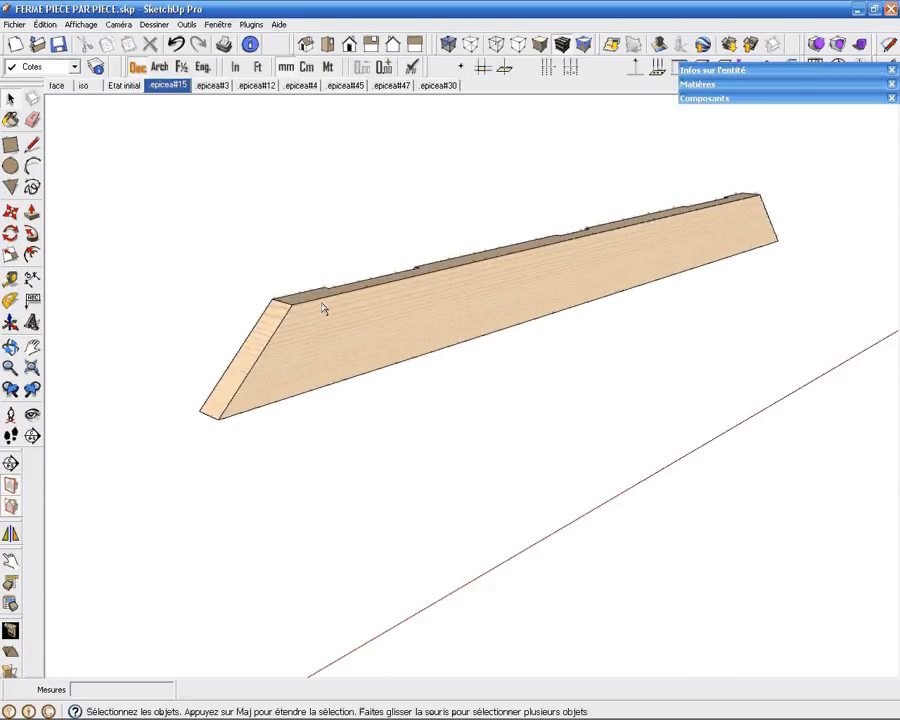
{"action": "middle_click_drag", "start_coordinate": [323, 309], "coordinate": [625, 348]}
{"action": "key", "text": "u"}
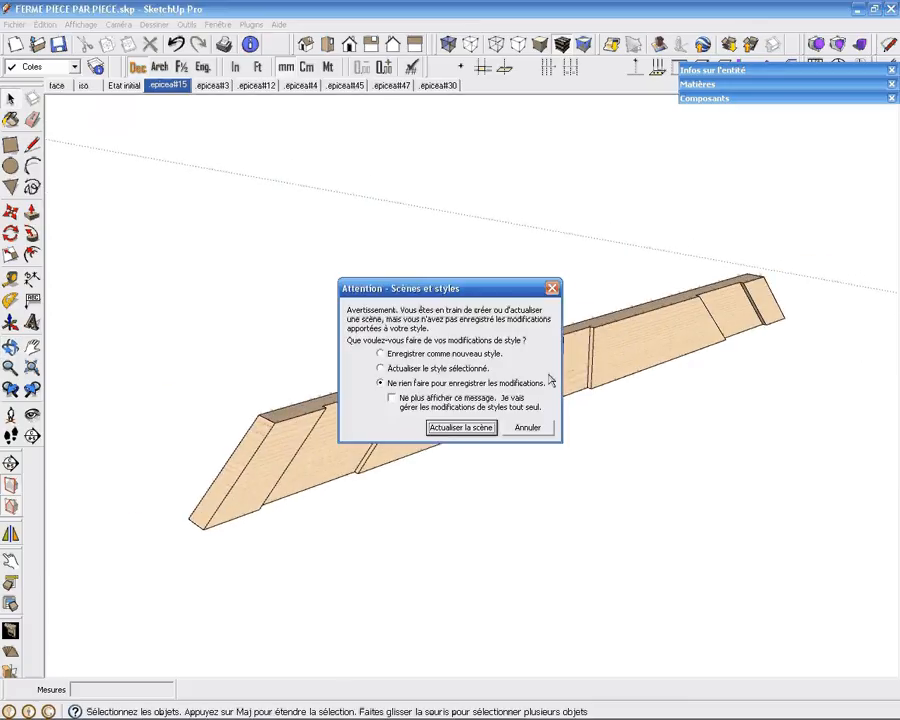
{"action": "key", "text": "Return"}
Step: Orient the .epicea#3 scene so the full length of its slender timber is in view, and update the scene
{"action": "left_click", "coordinate": [214, 86]}
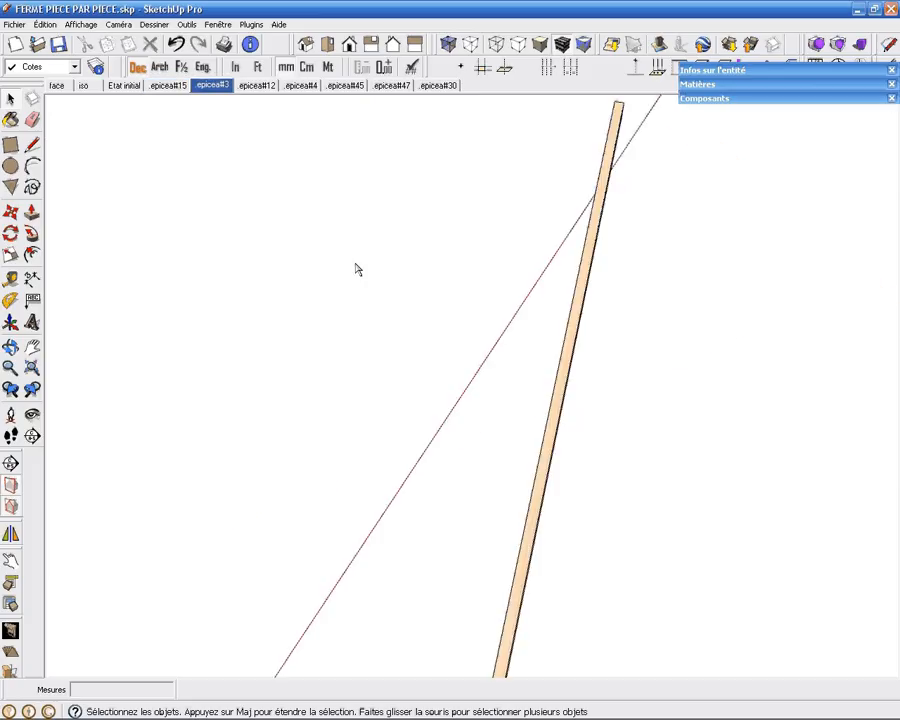
{"action": "middle_click_drag", "start_coordinate": [357, 269], "coordinate": [405, 362]}
{"action": "key", "text": "u"}
{"action": "key", "text": "Escape"}
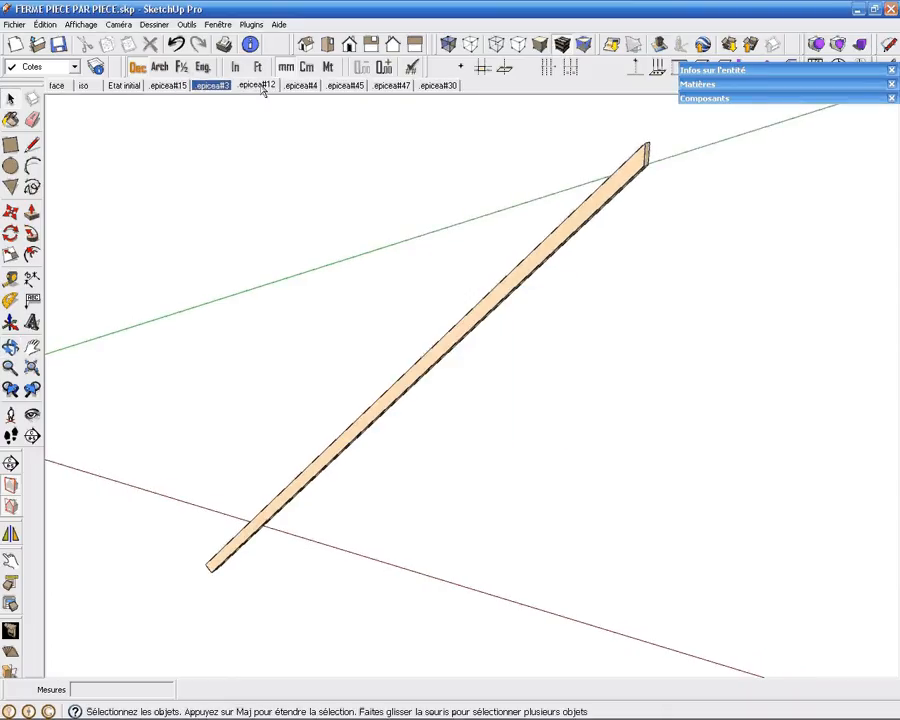
Step: Orbit the tapered leg in the .epicea#12 scene to show its broad face and update the scene
{"action": "left_click", "coordinate": [262, 88]}
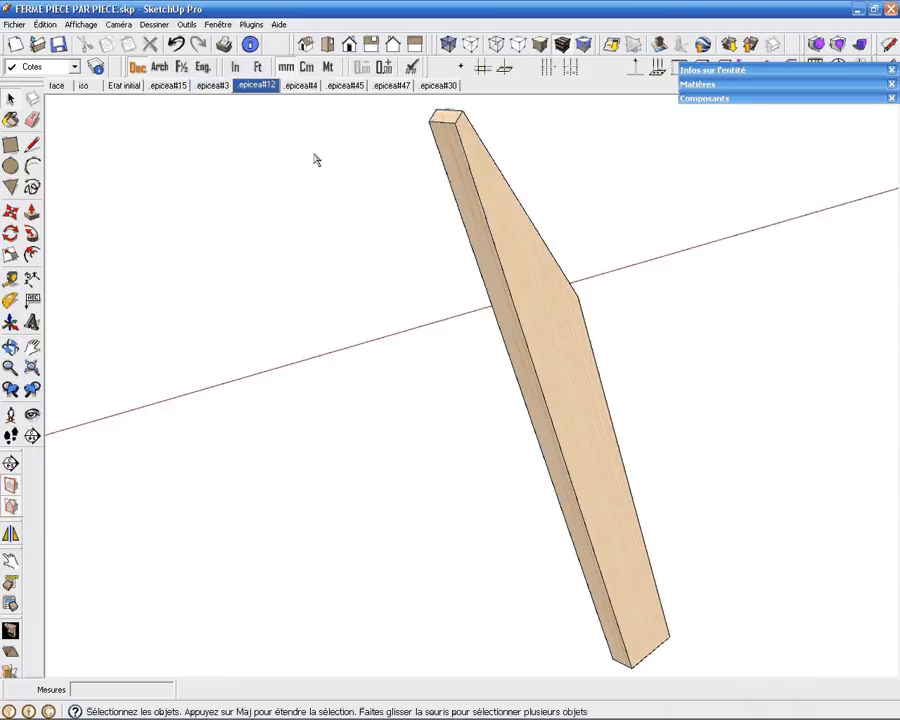
{"action": "middle_click_drag", "start_coordinate": [316, 160], "coordinate": [325, 279]}
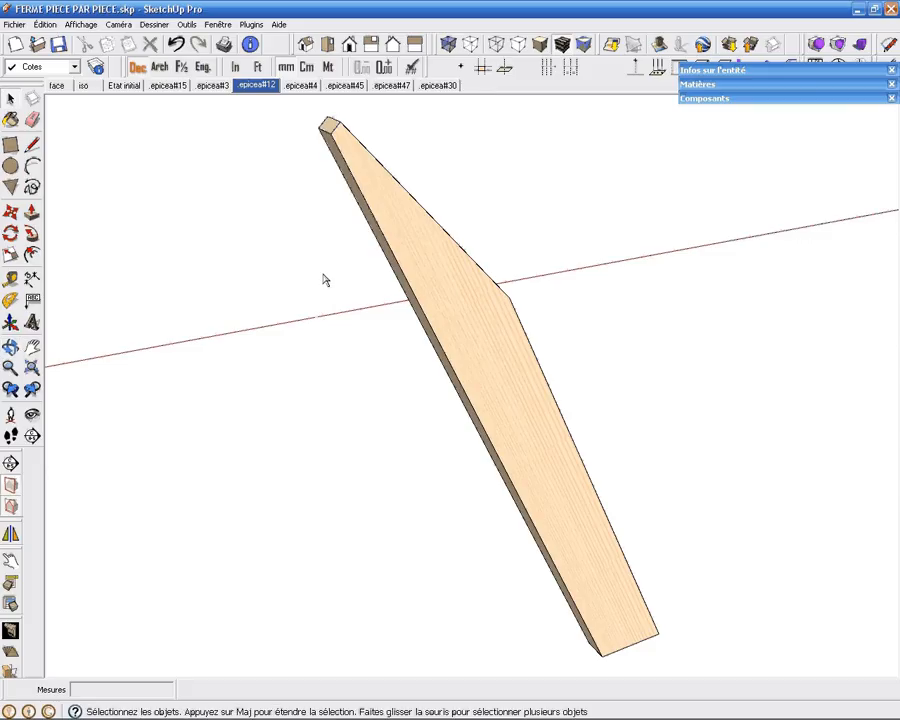
{"action": "key", "text": "F5"}
{"action": "key", "text": "Return"}
Step: Orient the .epicea#4 scene so the whole short beam and its notched face are in view, and update the scene
{"action": "left_click", "coordinate": [300, 85]}
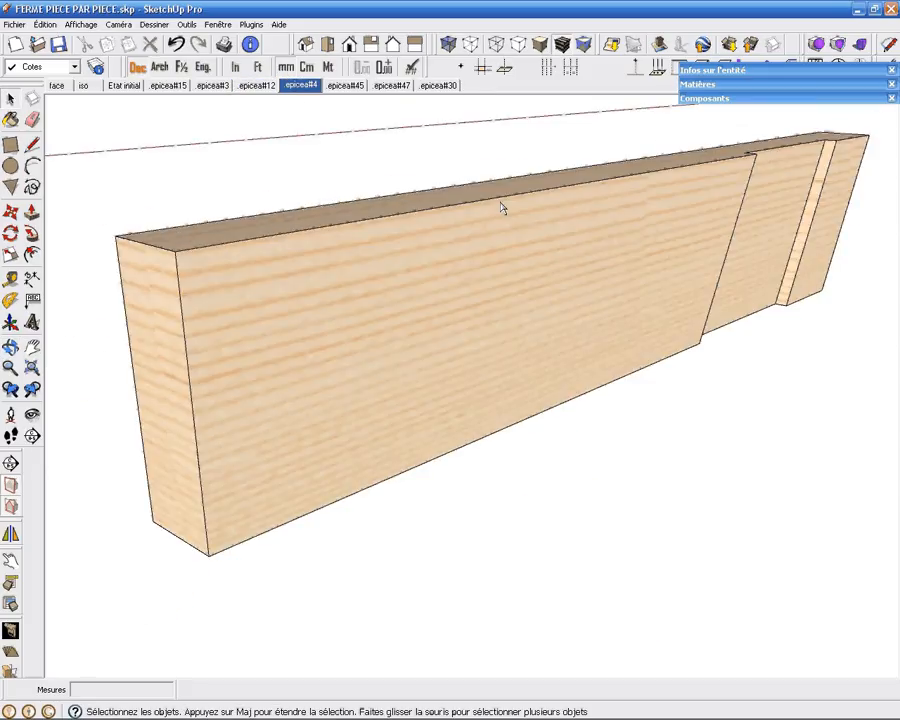
{"action": "scroll", "coordinate": [501, 208], "scroll_direction": "down", "scroll_amount": 2}
{"action": "middle_click_drag", "start_coordinate": [501, 208], "coordinate": [223, 374]}
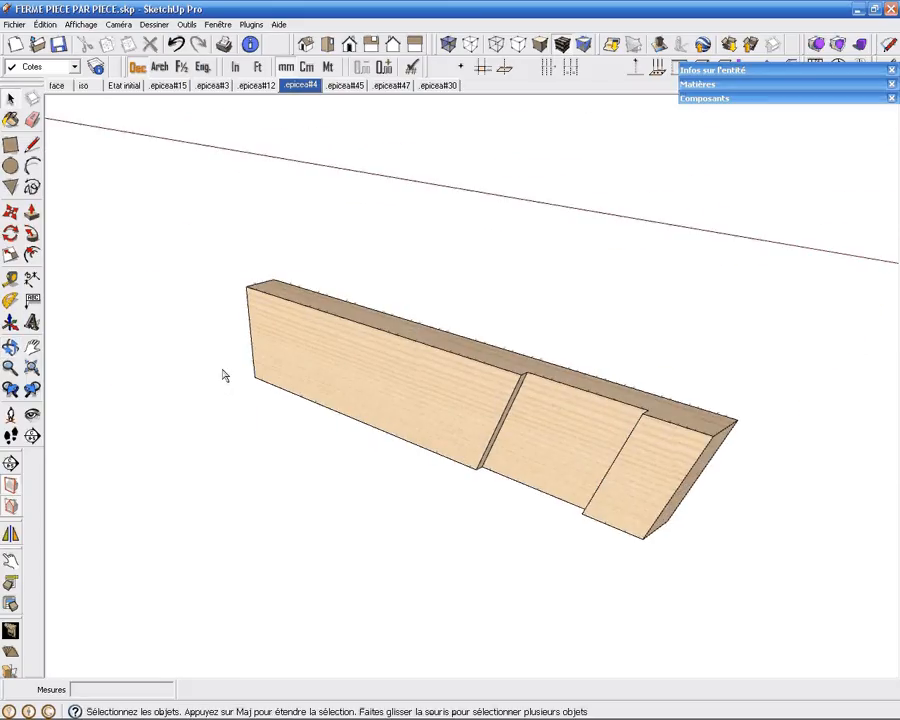
{"action": "key", "text": "F5"}
{"action": "key", "text": "Return"}
Step: Reframe the notched rafter in the .epicea#45 scene to show its full length and broad face, and update the scene
{"action": "left_click", "coordinate": [354, 87]}
{"action": "middle_click_drag", "start_coordinate": [418, 342], "coordinate": [569, 418]}
{"action": "scroll", "coordinate": [485, 387], "scroll_direction": "down", "scroll_amount": 2}
{"action": "key", "text": "F5"}
{"action": "key", "text": "Return"}
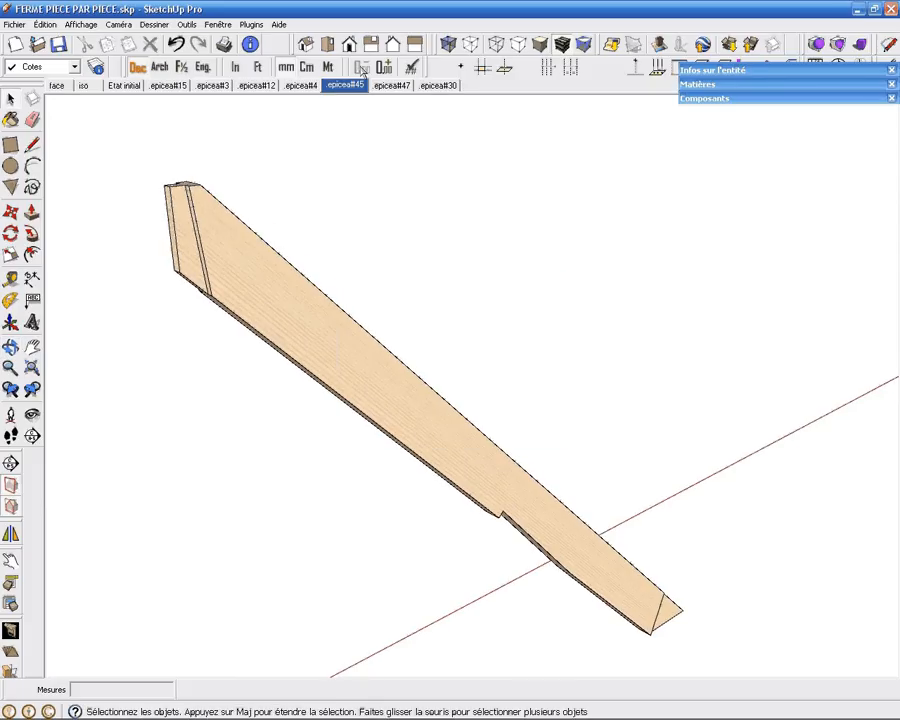
Step: Orbit the post in the .epicea#47 scene so its mortise and carved foot are in view, and update the scene
{"action": "left_click", "coordinate": [397, 87]}
{"action": "middle_click_drag", "start_coordinate": [441, 259], "coordinate": [532, 226]}
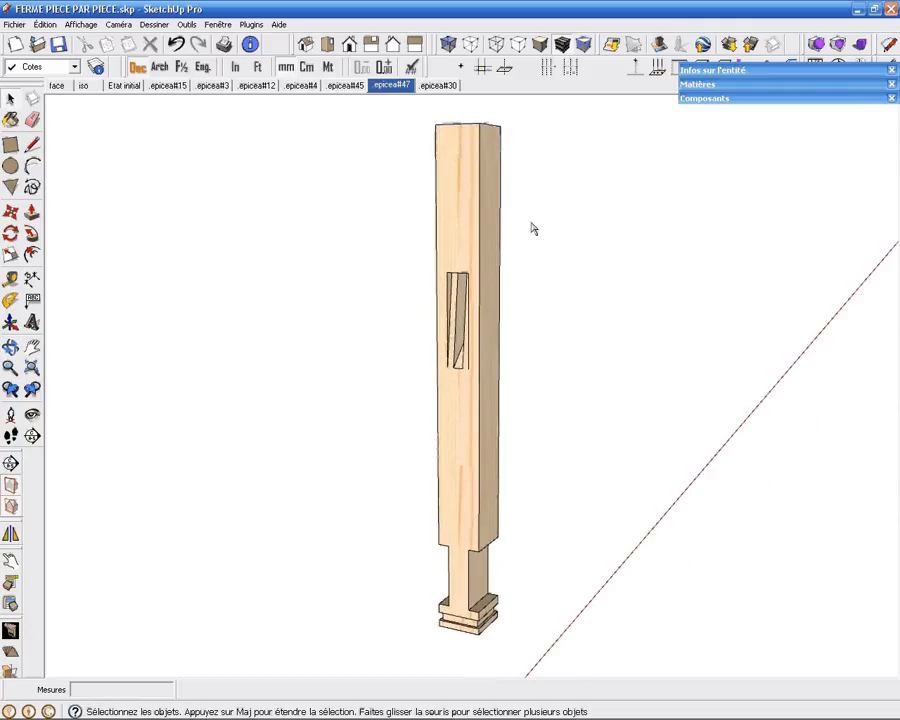
{"action": "key", "text": "F5"}
{"action": "key", "text": "Return"}
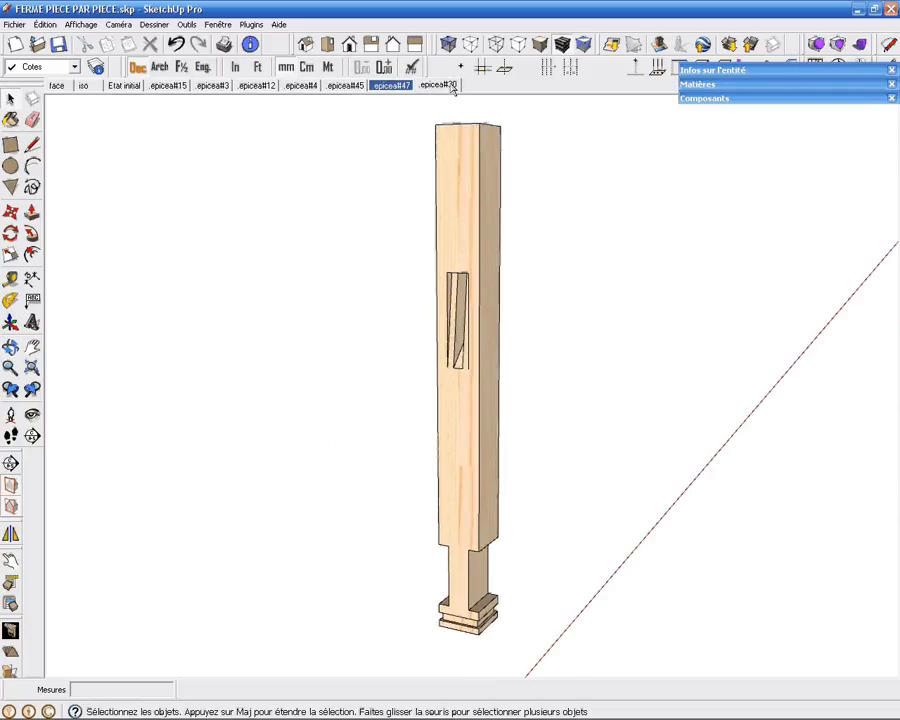
Step: Check the slender timber in the .epicea#30 scene and delete that scene
{"action": "left_click", "coordinate": [452, 88]}
{"action": "left_click", "coordinate": [438, 268]}
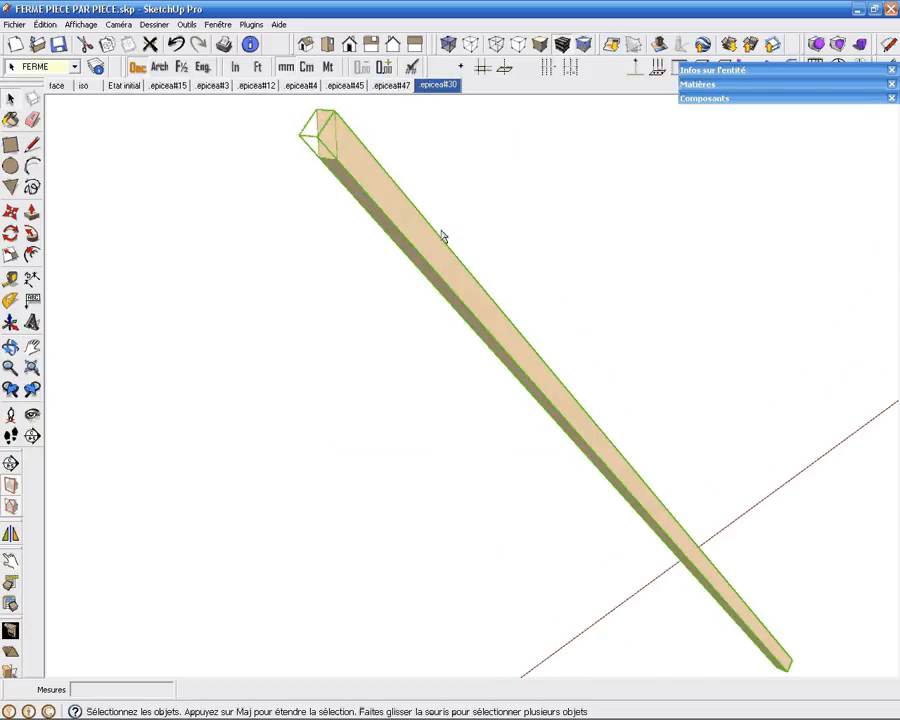
{"action": "right_click", "coordinate": [444, 88]}
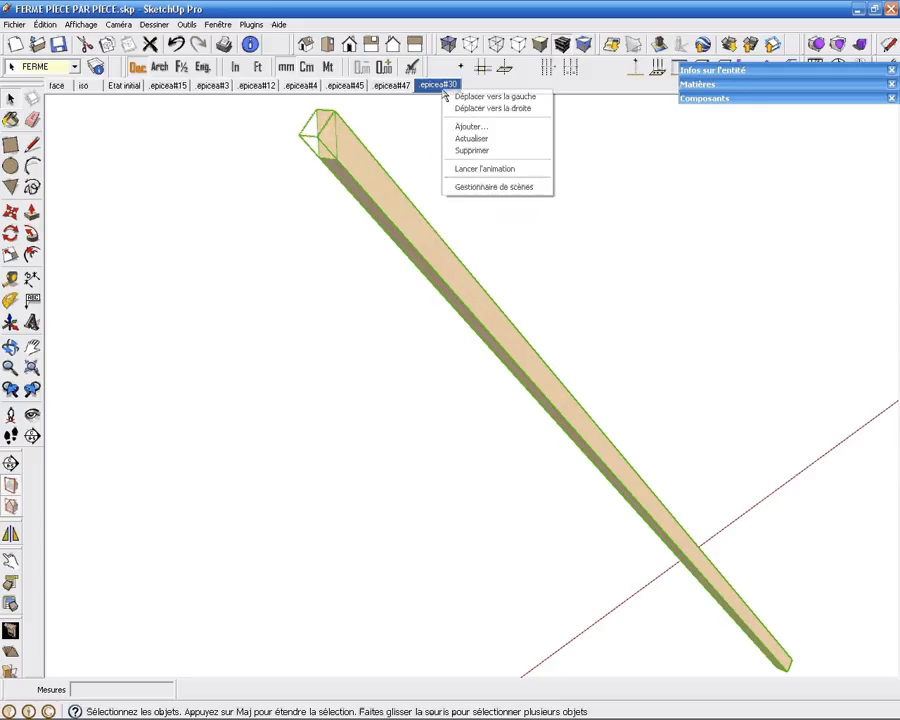
{"action": "left_click", "coordinate": [458, 150]}
{"action": "left_click", "coordinate": [402, 385]}
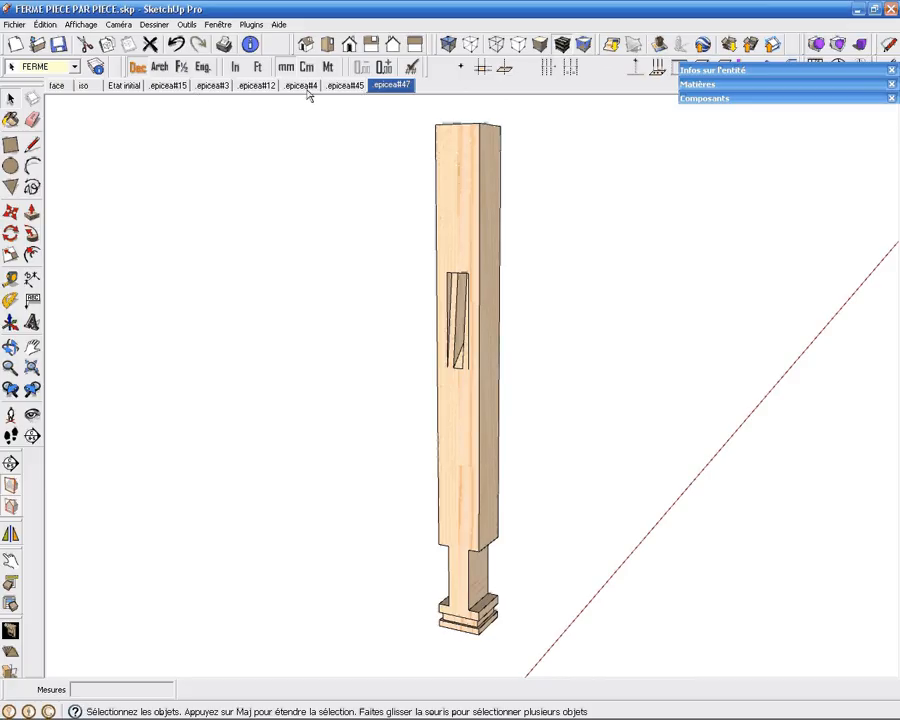
Step: In the Etat initial scene, label the long slender rafter .epicea#3 and the notched rafter beside it .epicea#45 with leader text
{"action": "left_click", "coordinate": [120, 86]}
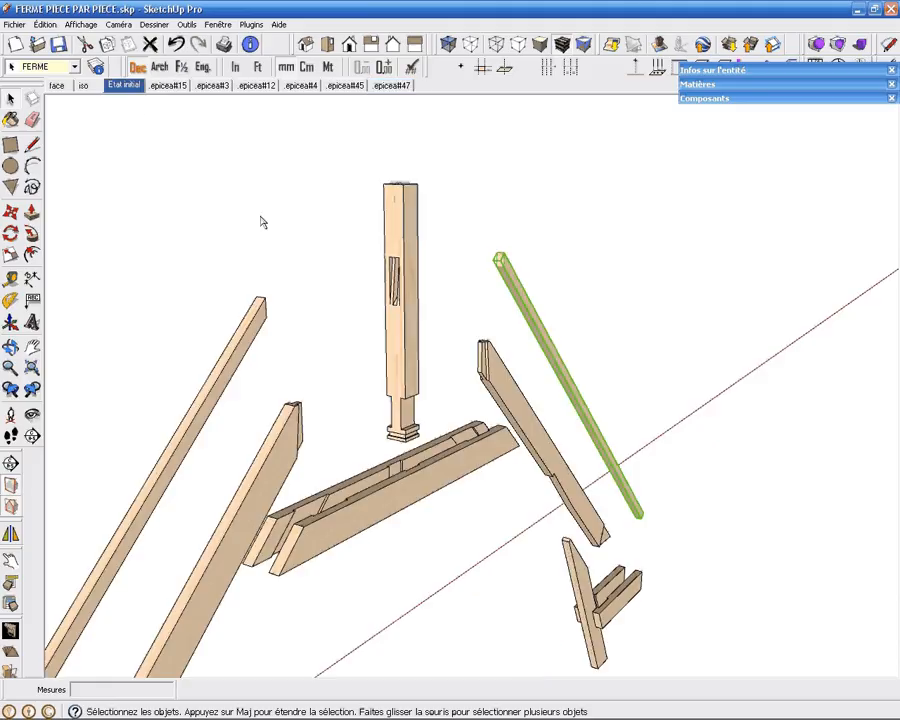
{"action": "left_click", "coordinate": [740, 255]}
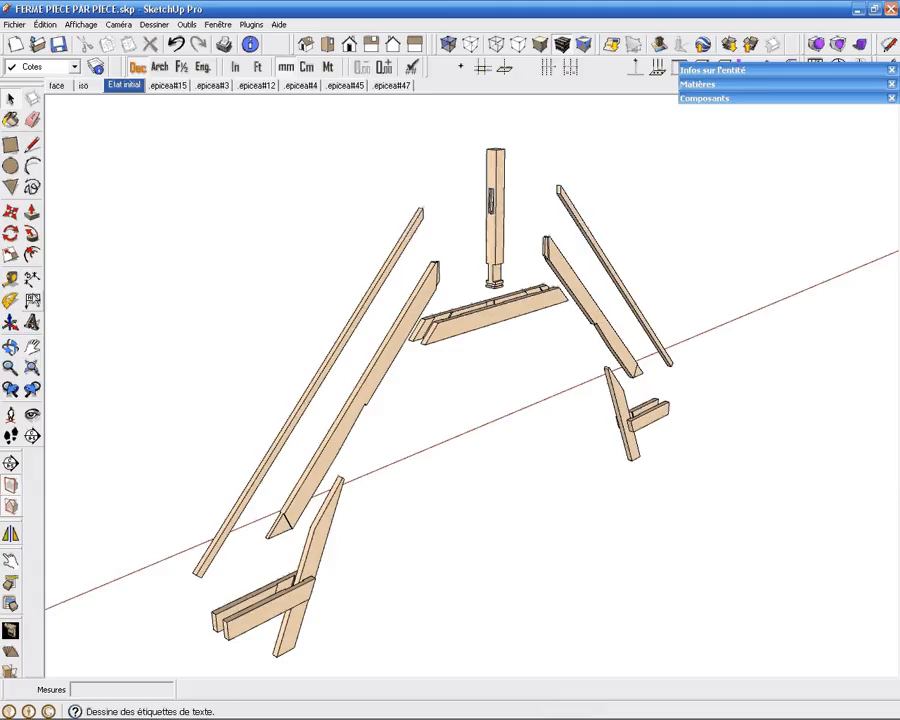
{"action": "left_click", "coordinate": [33, 300]}
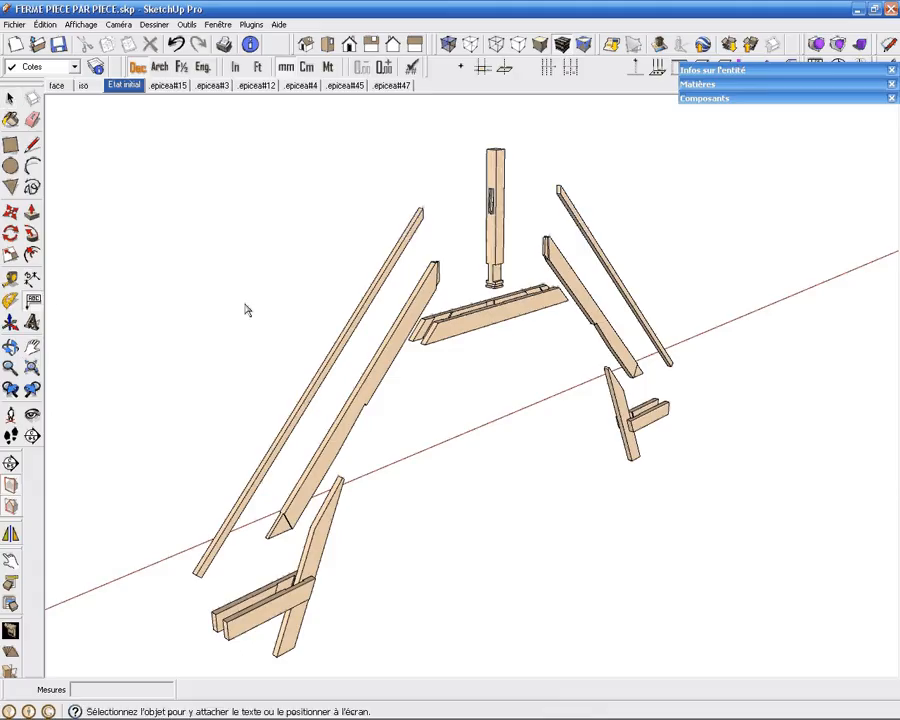
{"action": "left_click", "coordinate": [348, 323]}
{"action": "left_click", "coordinate": [300, 318]}
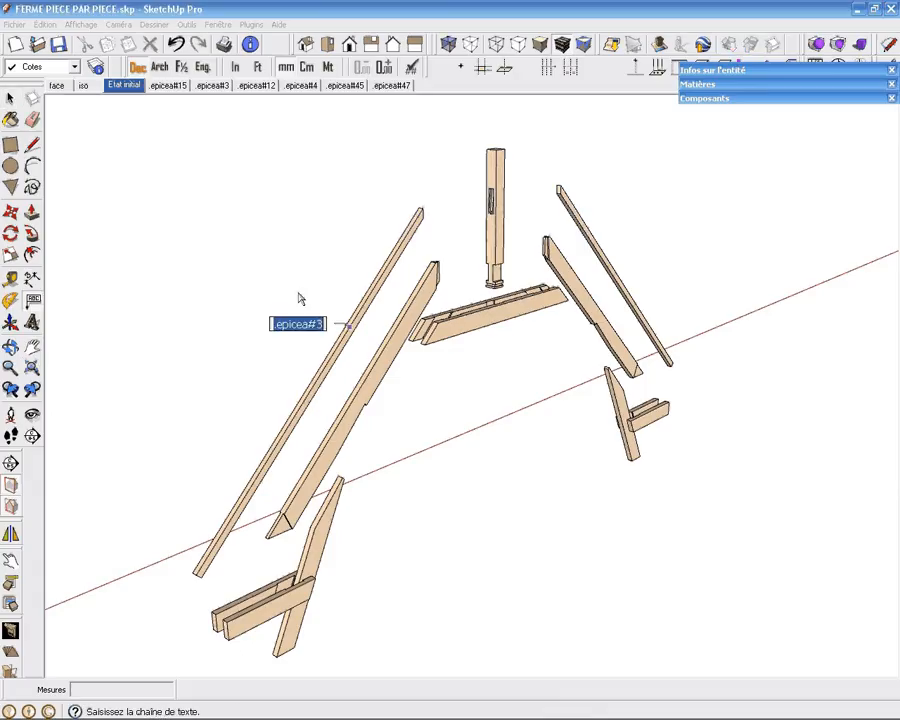
{"action": "key", "text": "Return"}
{"action": "left_click", "coordinate": [378, 396]}
{"action": "left_click", "coordinate": [422, 392]}
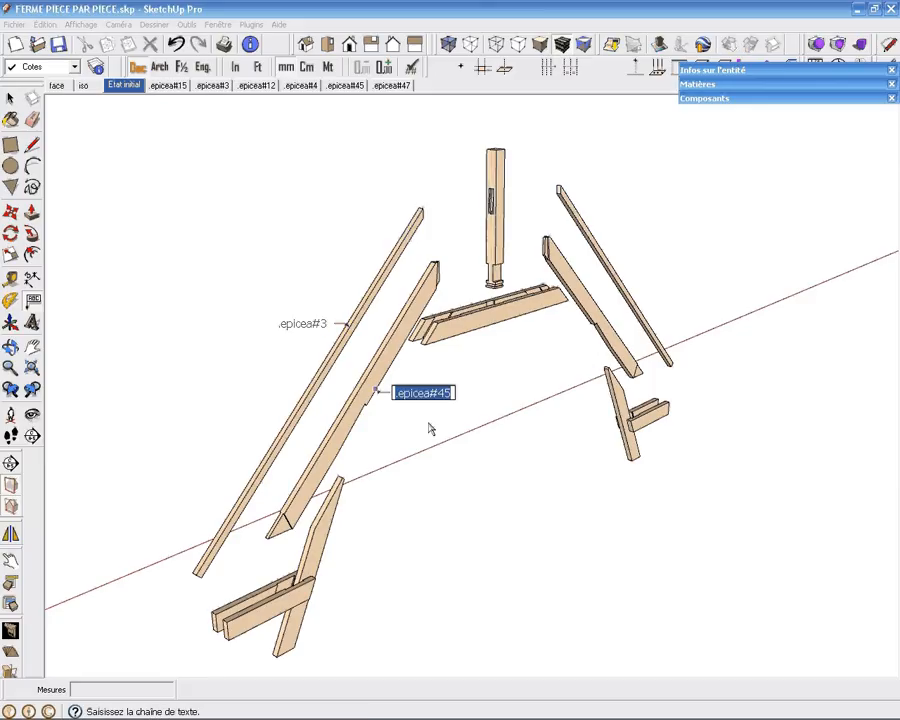
{"action": "key", "text": "Return"}
Step: Add leader labels with the component names to the central horizontal beam (.epicea#15) and to both tapered legs (.epicea#12)
{"action": "left_click", "coordinate": [465, 328]}
{"action": "left_click", "coordinate": [503, 381]}
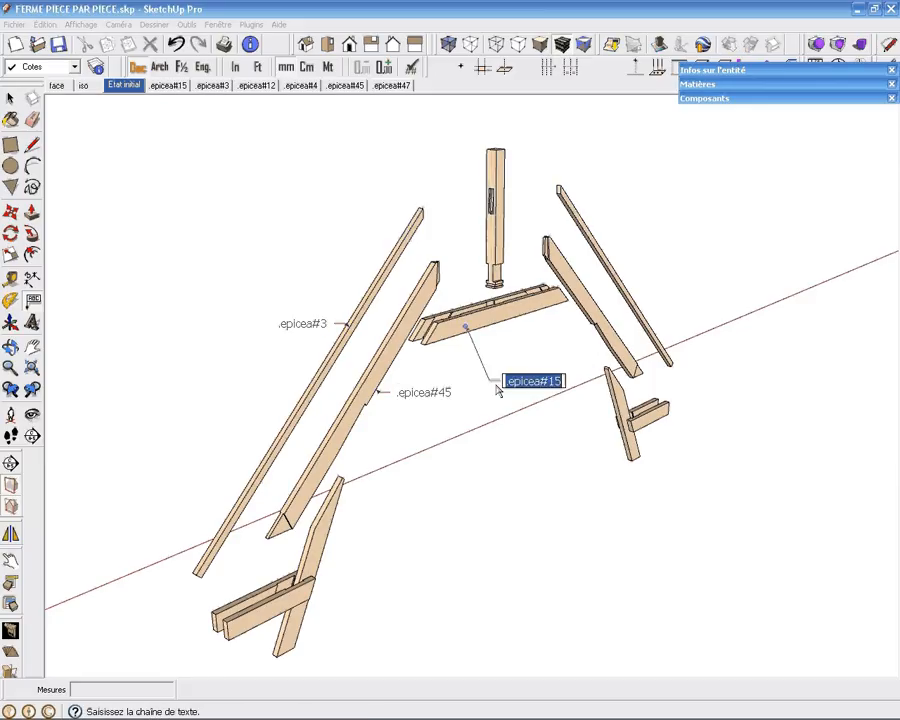
{"action": "key", "text": "Return"}
{"action": "left_click", "coordinate": [631, 461]}
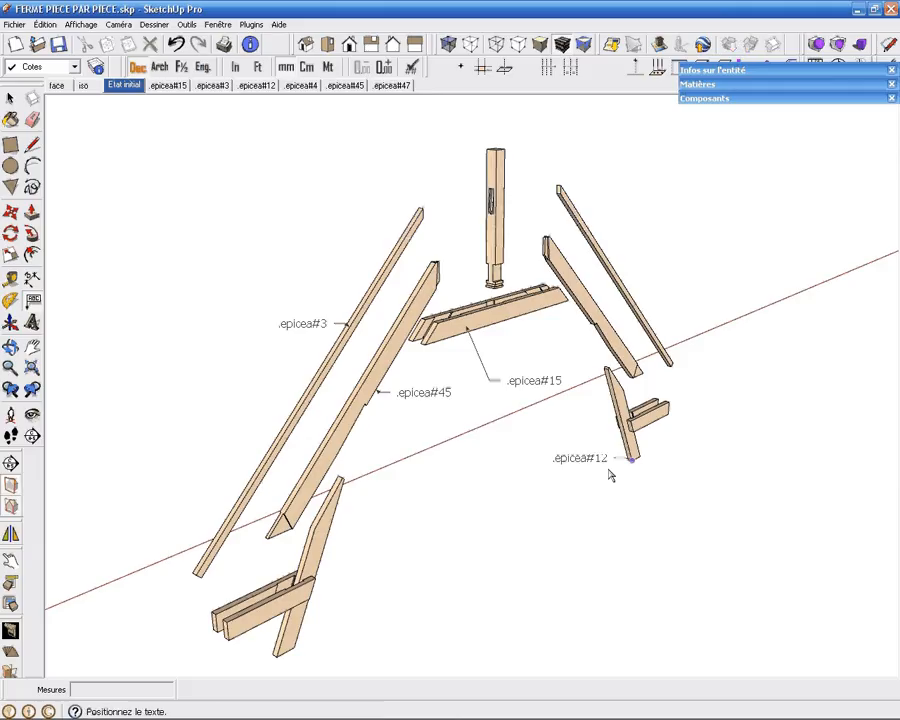
{"action": "left_click", "coordinate": [562, 492]}
{"action": "key", "text": "Return"}
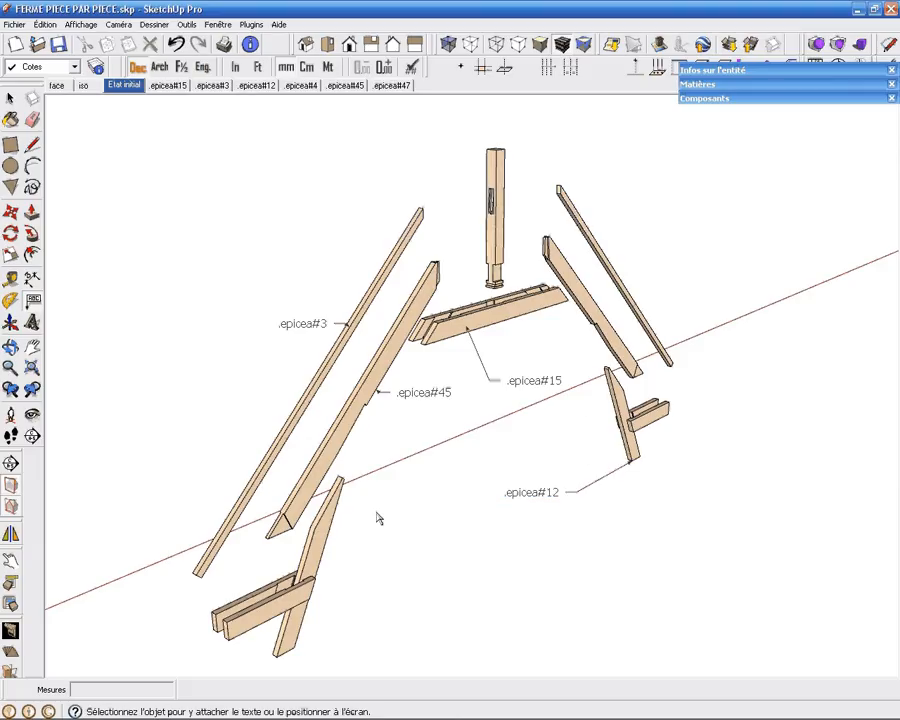
{"action": "left_click", "coordinate": [337, 510]}
{"action": "left_click", "coordinate": [361, 512]}
{"action": "key", "text": "Return"}
Step: Select the five part labels together to check which layer they are on, and clear the selection
{"action": "key", "text": "space"}
{"action": "left_click", "coordinate": [430, 392]}
{"action": "left_click", "coordinate": [526, 383], "text": "shift"}
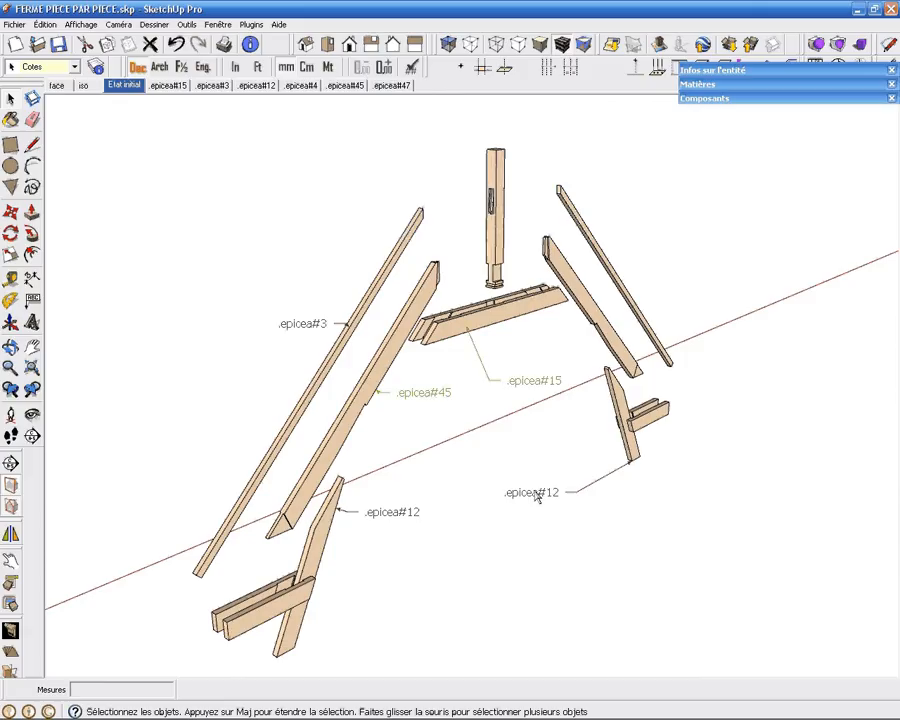
{"action": "left_click", "coordinate": [537, 495], "text": "shift"}
{"action": "left_click", "coordinate": [368, 518], "text": "shift"}
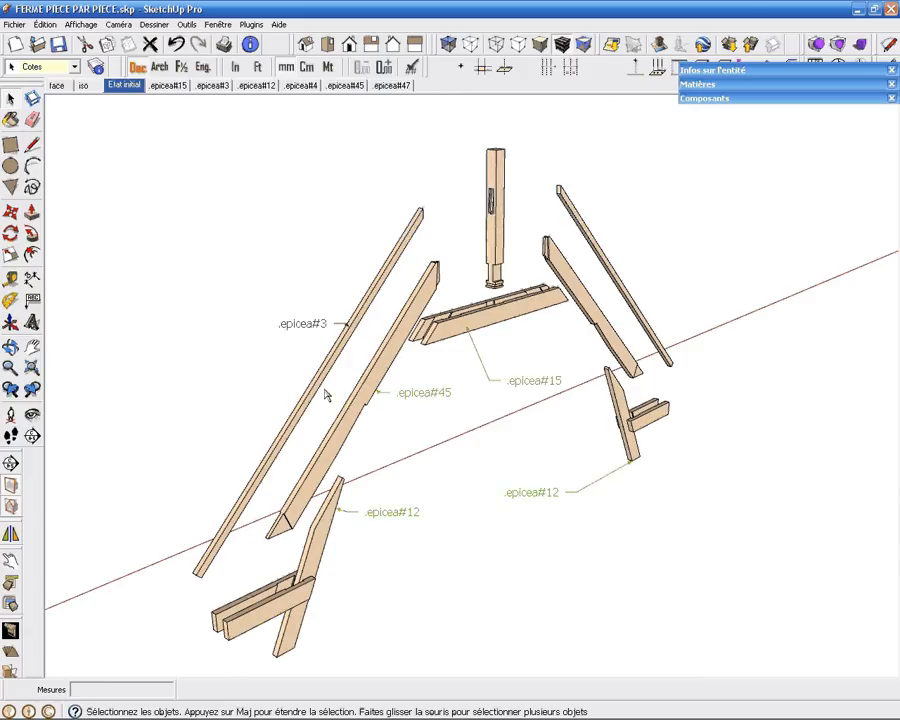
{"action": "left_click", "coordinate": [312, 323], "text": "shift"}
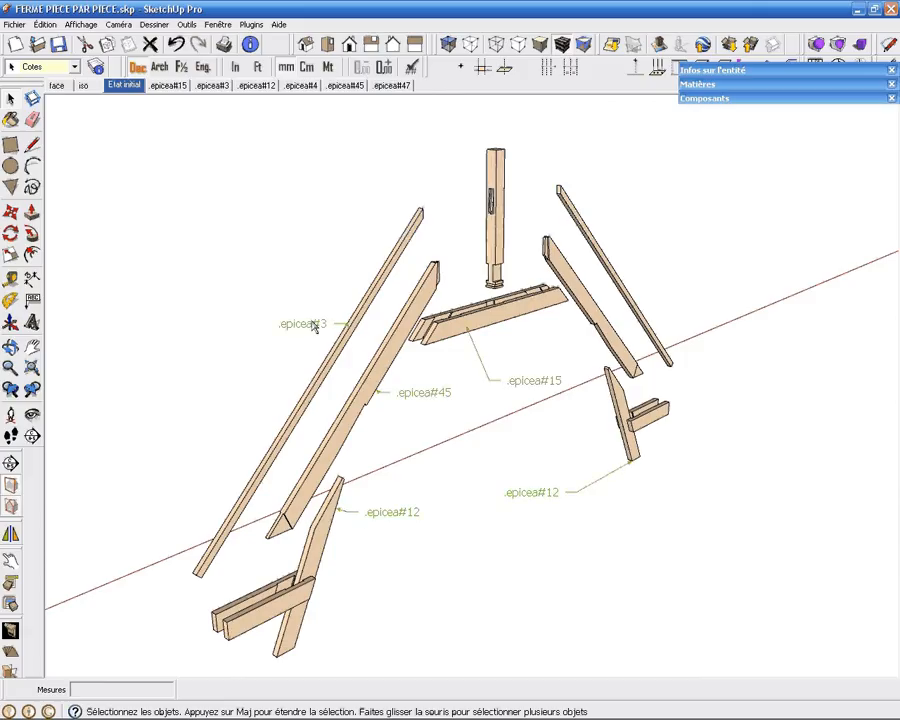
{"action": "left_click", "coordinate": [290, 254]}
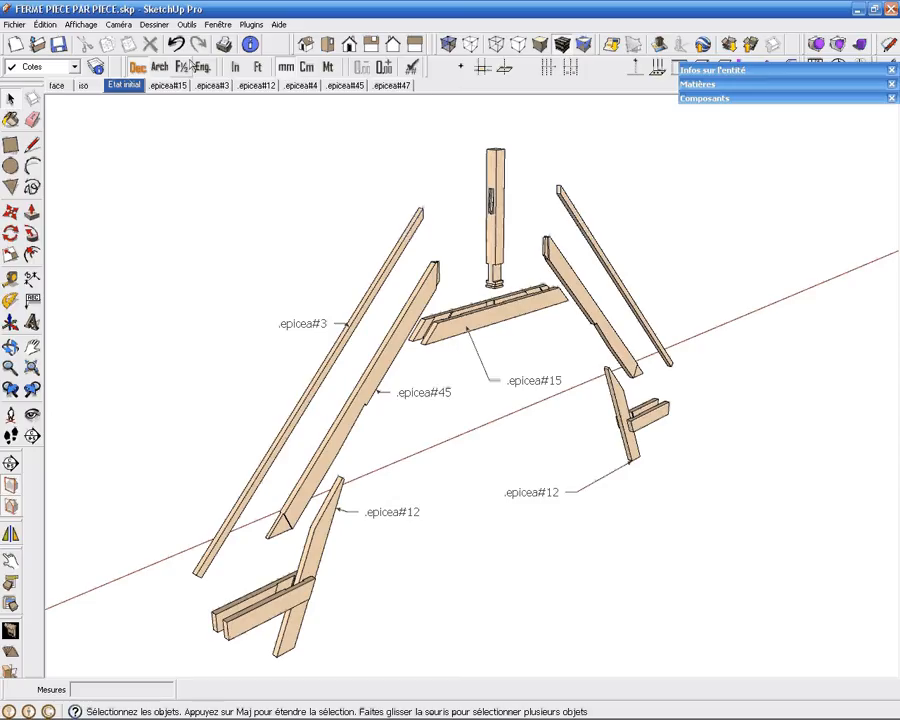
Step: In the .epicea#15 scene, dimension the distance between the outer edges of the two end notches, placing the dimension above the beam
{"action": "left_click", "coordinate": [170, 86]}
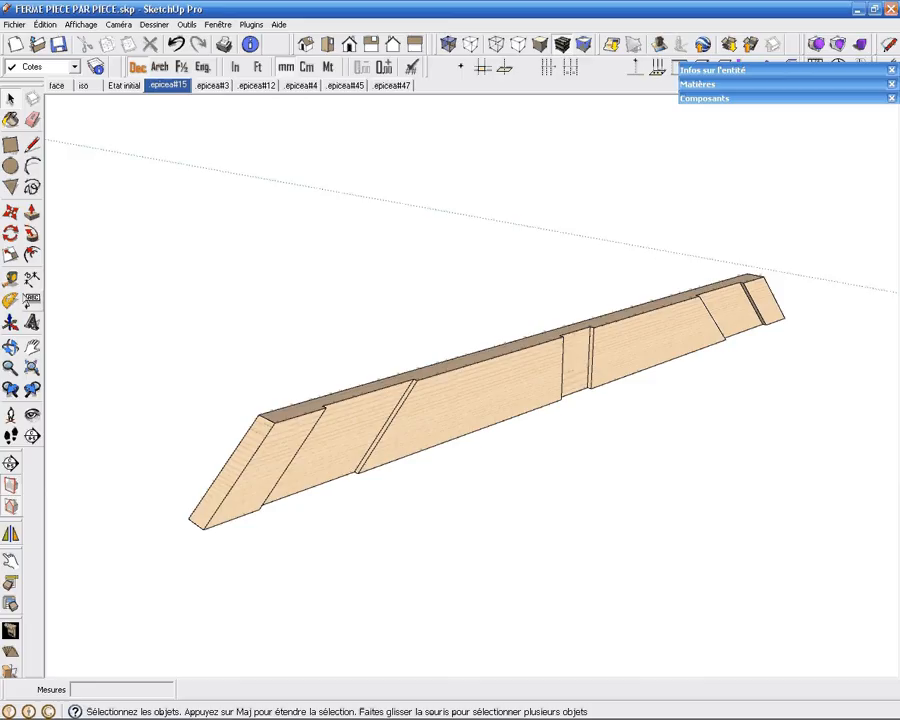
{"action": "left_click", "coordinate": [32, 280]}
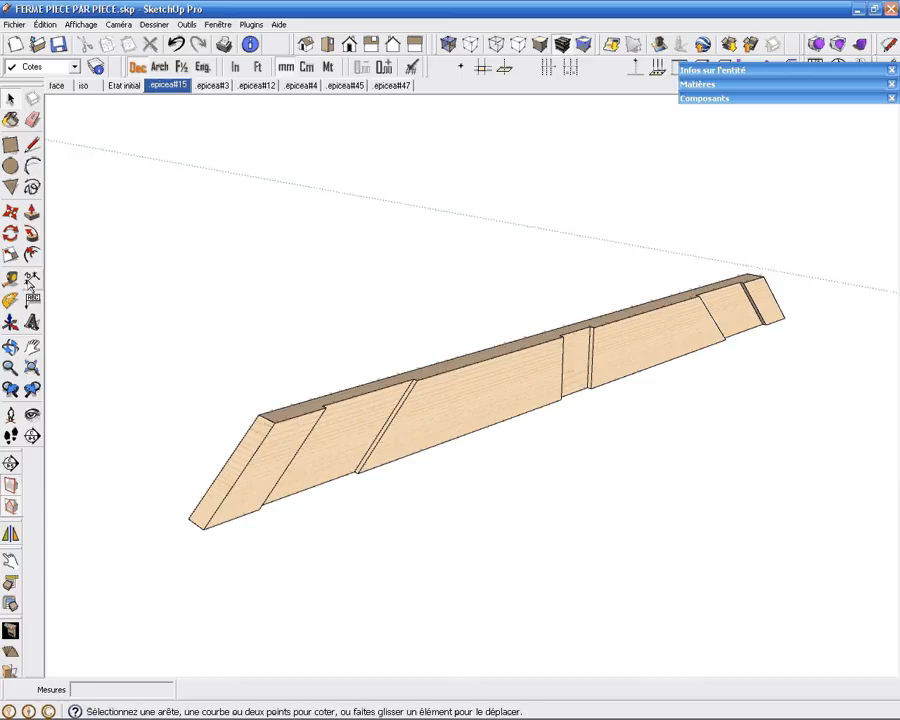
{"action": "left_click", "coordinate": [326, 407]}
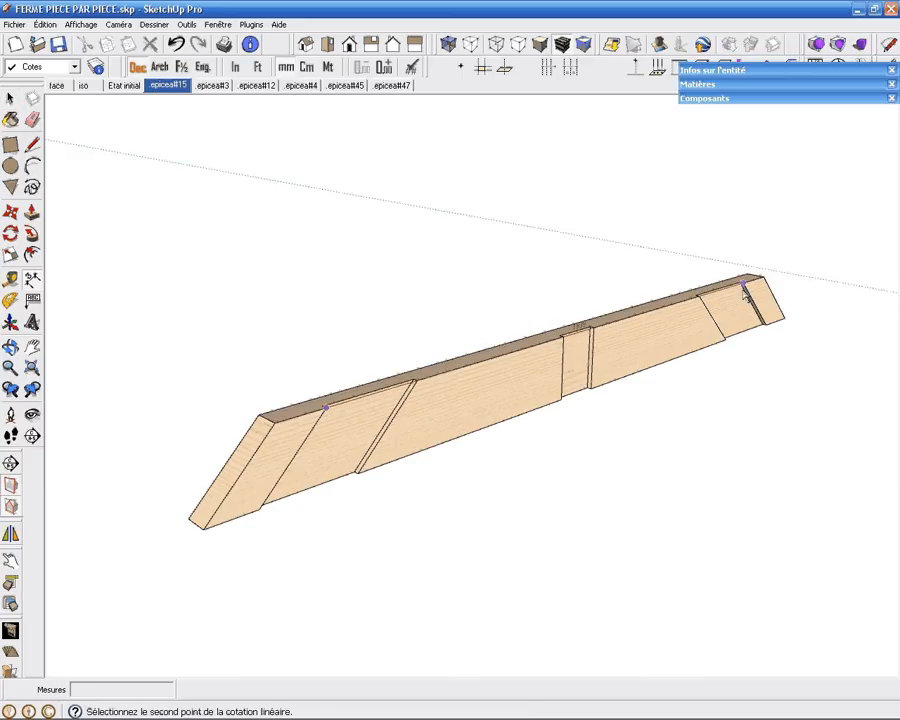
{"action": "left_click", "coordinate": [745, 283]}
{"action": "left_click", "coordinate": [744, 232]}
{"action": "middle_click_drag", "start_coordinate": [652, 244], "coordinate": [534, 321]}
{"action": "scroll", "coordinate": [534, 321], "scroll_direction": "up", "scroll_amount": 1}
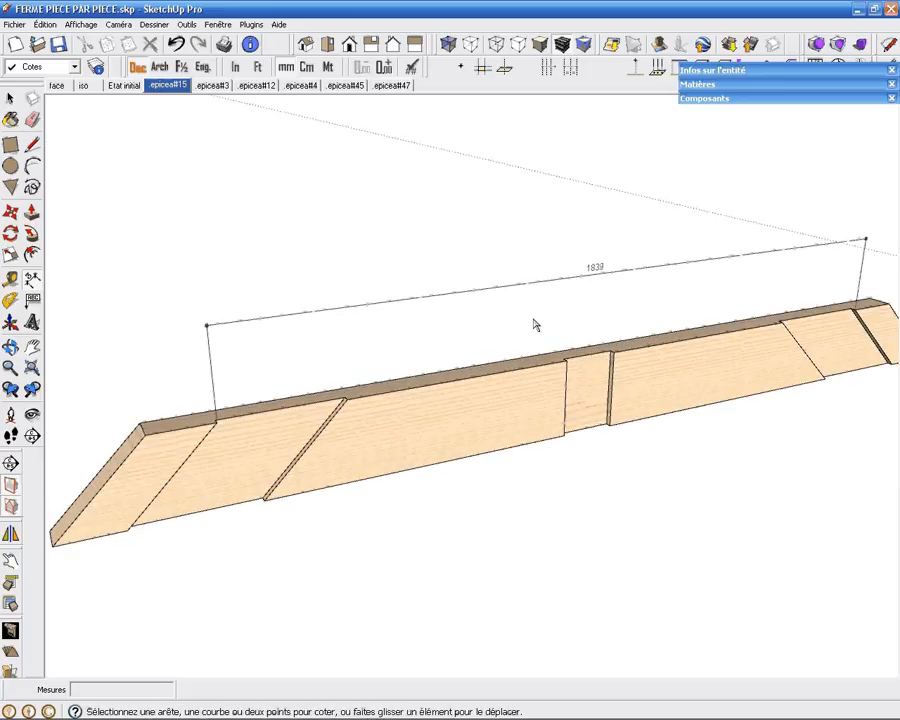
Step: Dimension the middle notch's width and the lower edge from the near end to its first notch, placing both dimensions below the beam
{"action": "left_click", "coordinate": [564, 437]}
{"action": "left_click", "coordinate": [608, 427]}
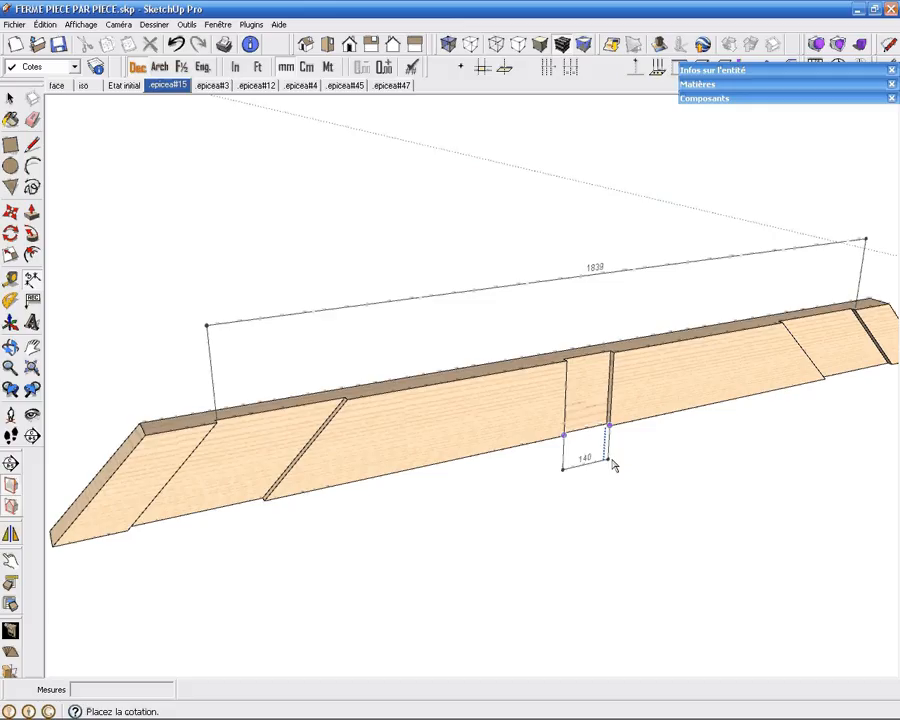
{"action": "left_click", "coordinate": [613, 465]}
{"action": "scroll", "coordinate": [380, 495], "scroll_direction": "down", "scroll_amount": 3}
{"action": "middle_click_drag", "start_coordinate": [348, 500], "coordinate": [390, 486]}
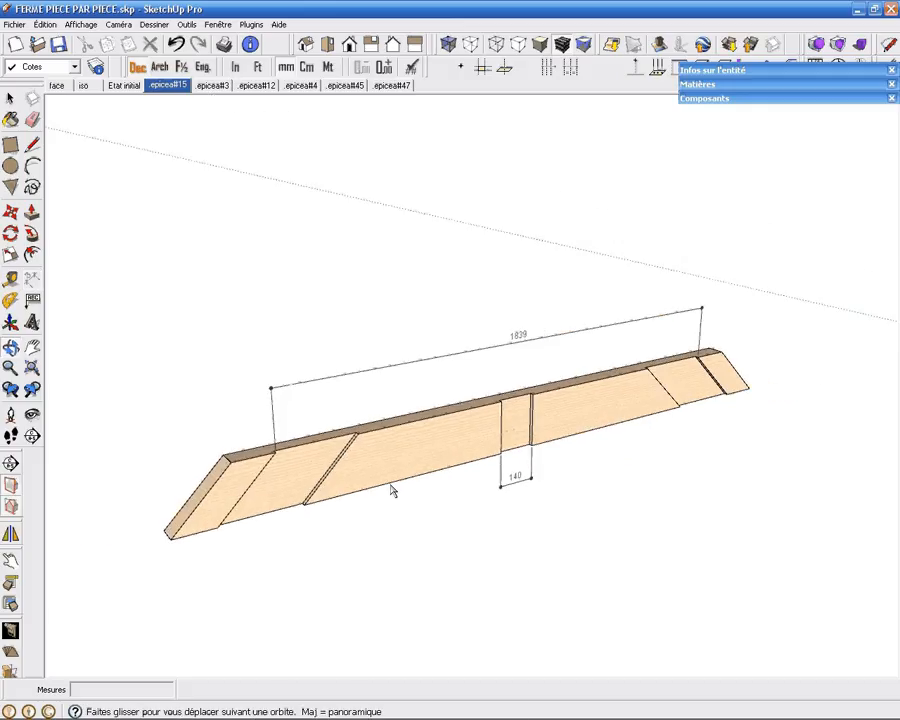
{"action": "left_click", "coordinate": [220, 534]}
{"action": "left_click", "coordinate": [172, 537]}
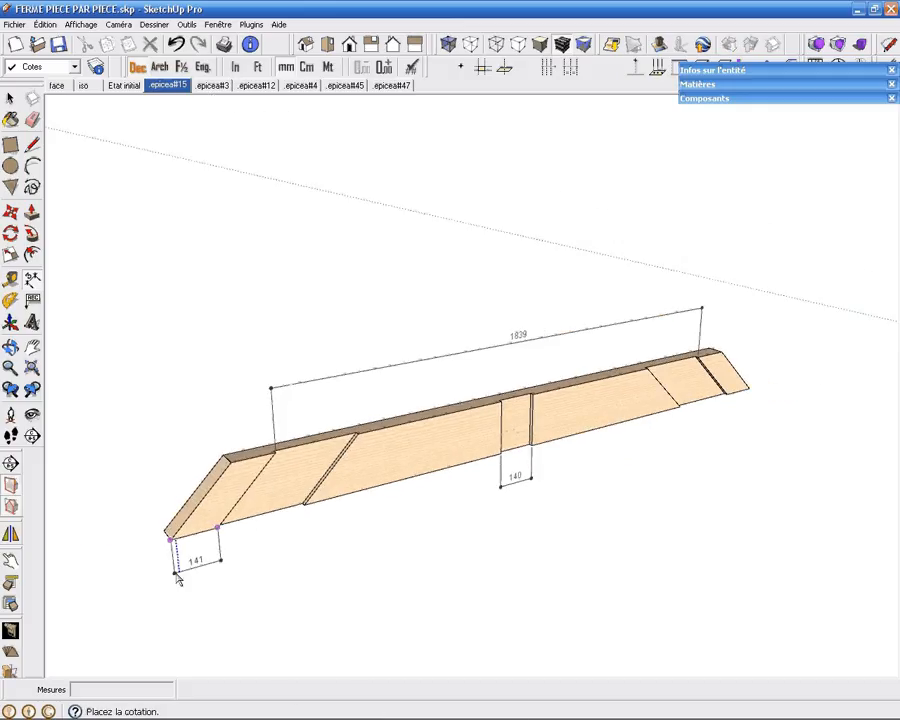
{"action": "left_click", "coordinate": [178, 578]}
{"action": "key", "text": "space"}
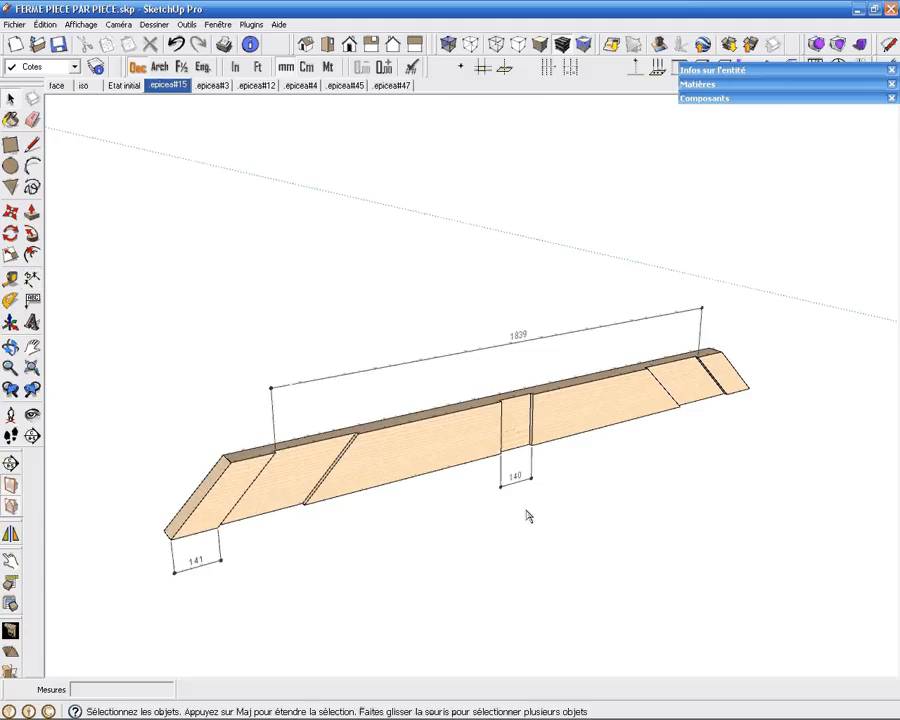
Step: Select the beam's three dimensions together to check which layer they are on
{"action": "left_click", "coordinate": [210, 563]}
{"action": "left_click", "coordinate": [353, 373], "text": "shift"}
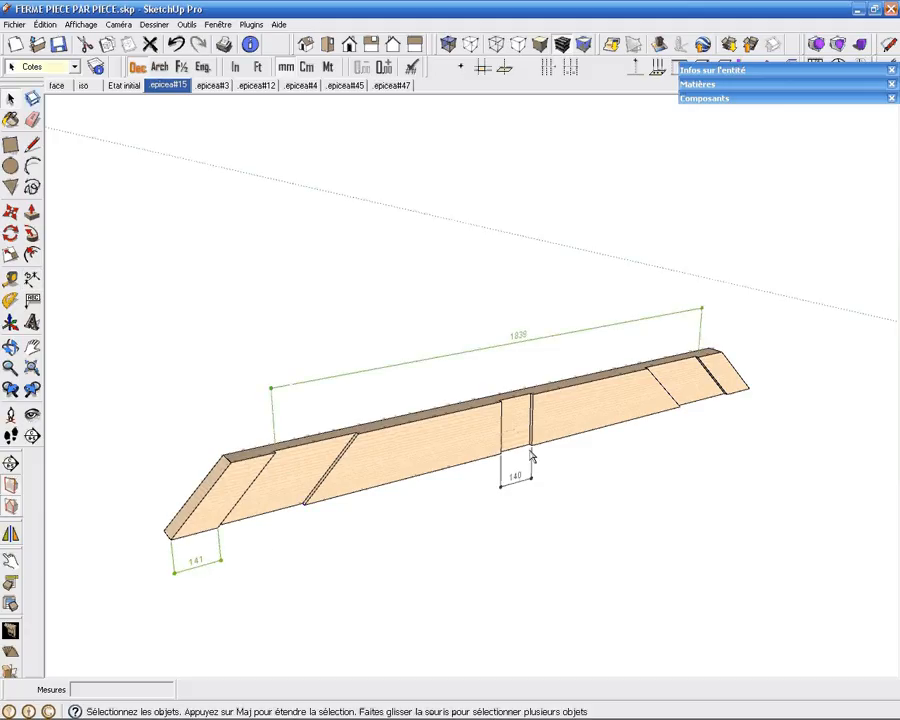
{"action": "left_click", "coordinate": [531, 481], "text": "shift"}
Step: Reframe the dimensioned beam and update the .epicea#15 scene without saving the style changes
{"action": "middle_click_drag", "start_coordinate": [489, 497], "coordinate": [402, 487]}
{"action": "left_click", "coordinate": [444, 502]}
{"action": "key", "text": "F5"}
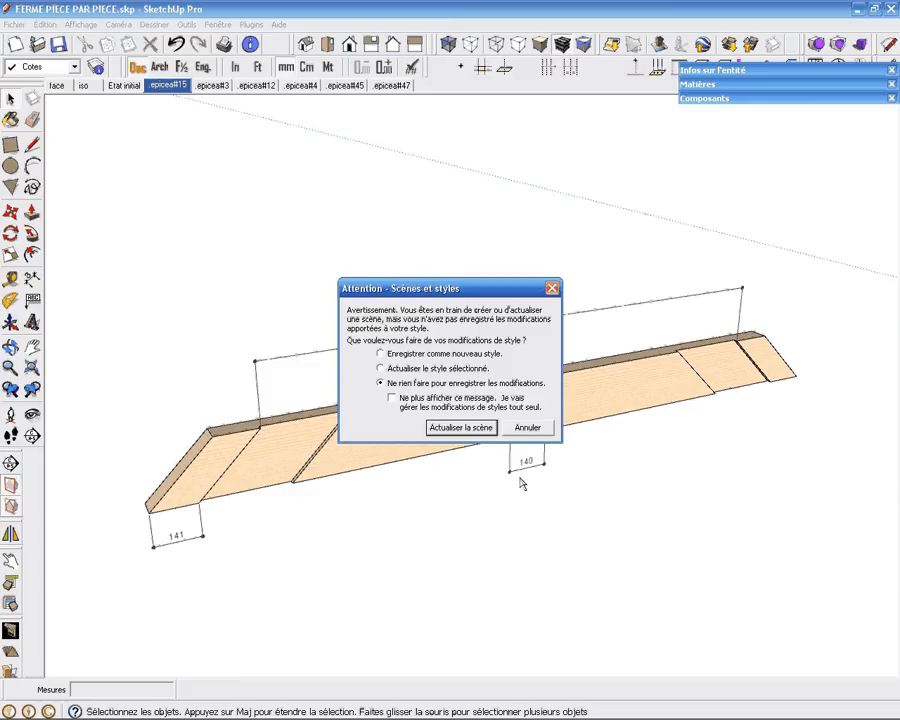
{"action": "left_click", "coordinate": [462, 427]}
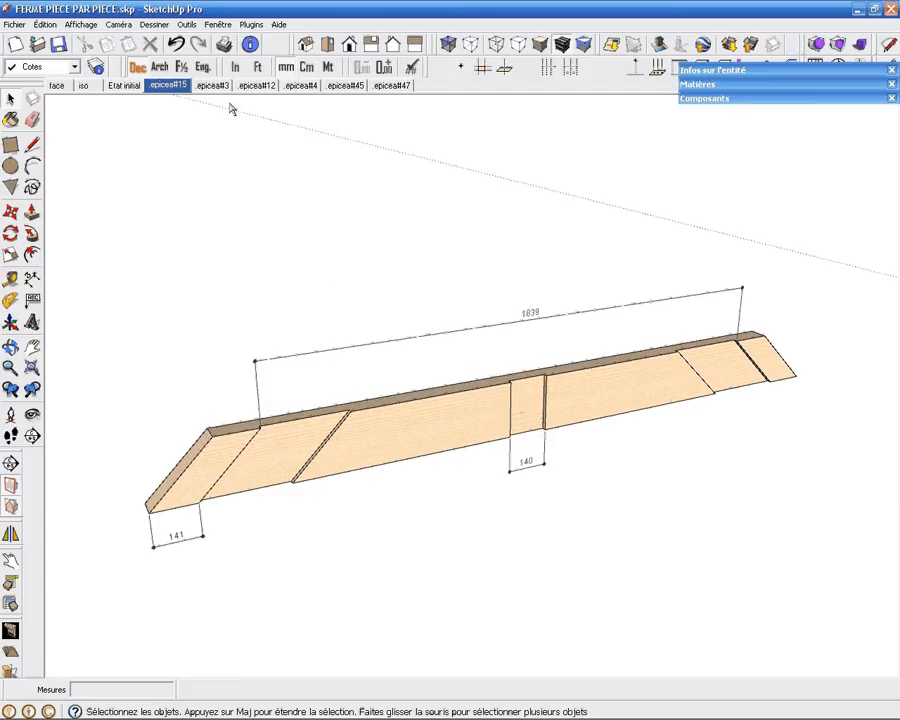
Step: Review the assembled truss in the iso scene and the labelled exploded truss in the Etat initial scene
{"action": "left_click", "coordinate": [86, 87]}
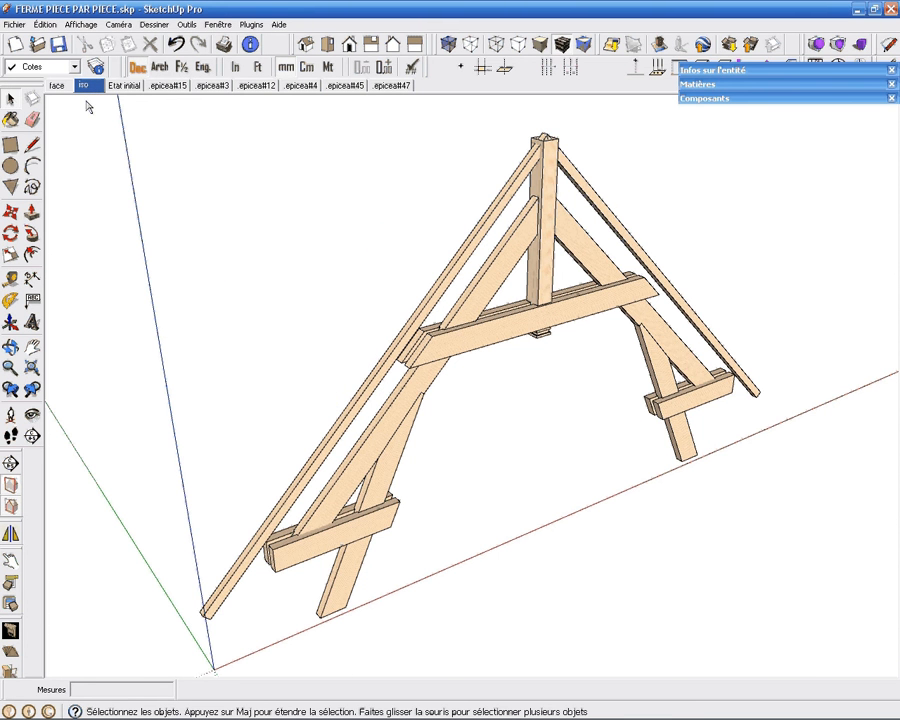
{"action": "left_click", "coordinate": [124, 85]}
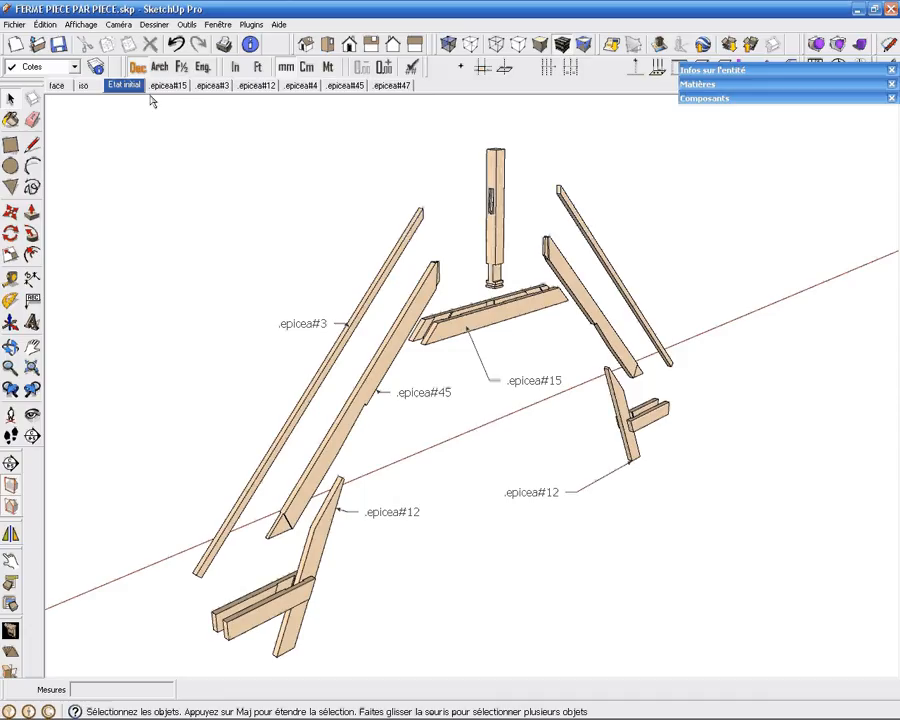
Step: Check the dimensioned beam in the .epicea#15 scene and return to the exploded truss in the Etat initial scene
{"action": "left_click", "coordinate": [181, 87]}
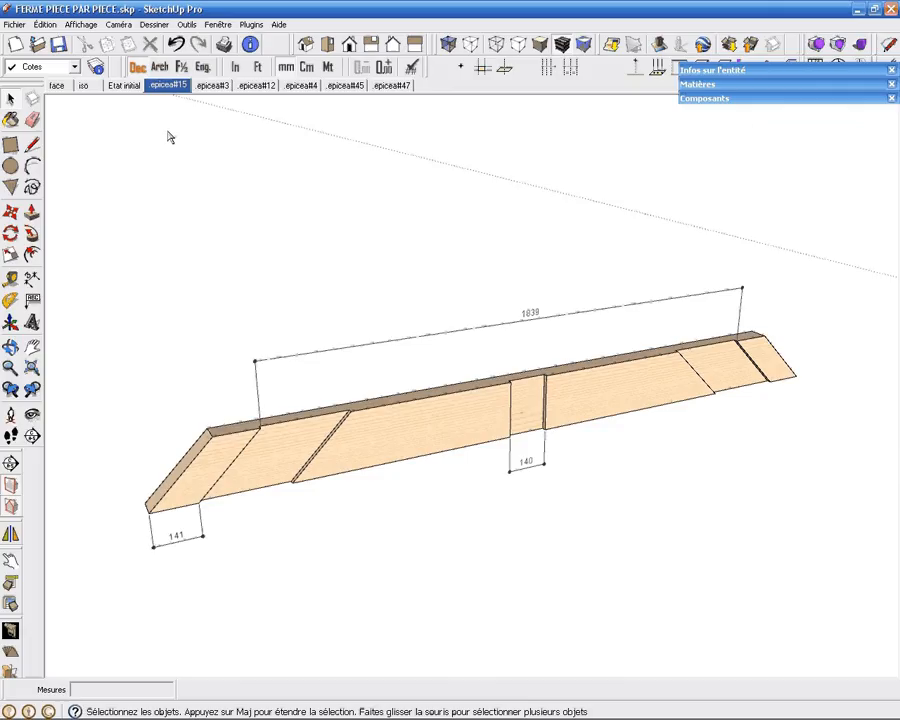
{"action": "left_click", "coordinate": [136, 87]}
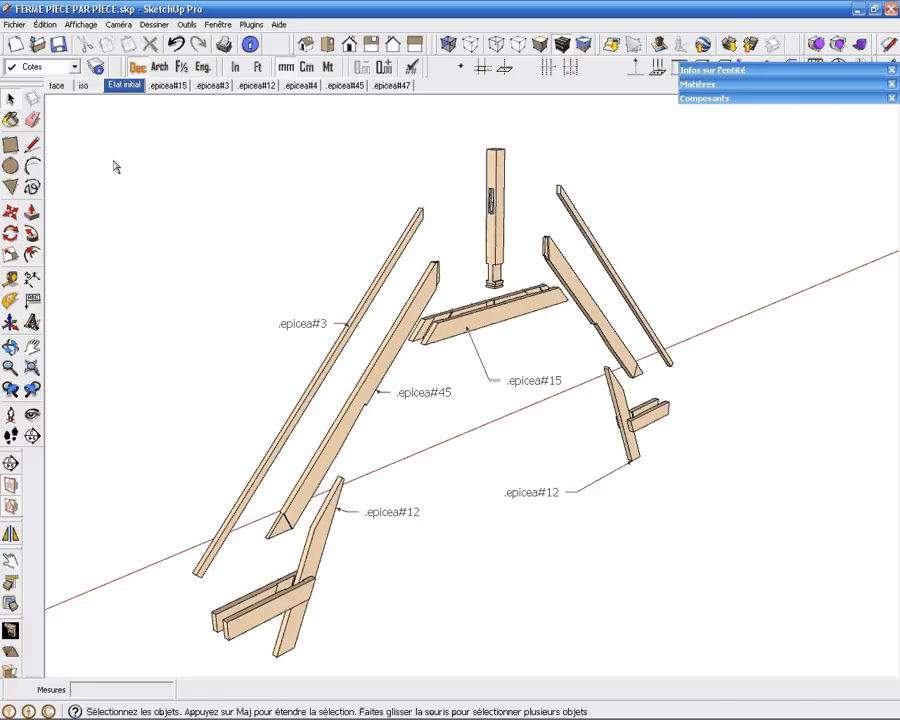
{"action": "left_click_drag", "start_coordinate": [114, 146], "coordinate": [690, 612]}
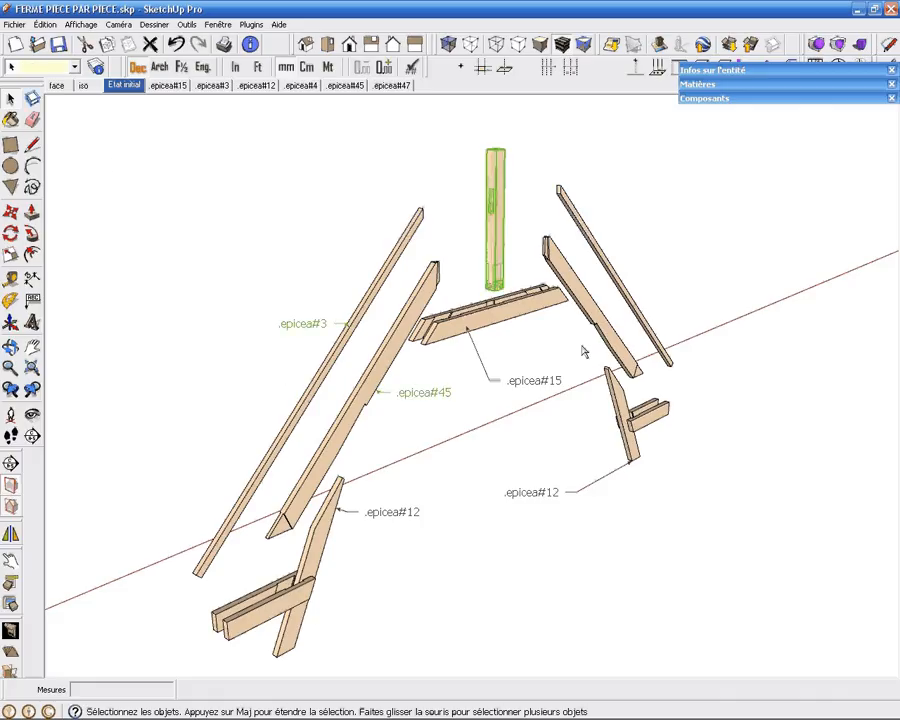
{"action": "left_click", "coordinate": [601, 320]}
{"action": "right_click", "coordinate": [603, 322]}
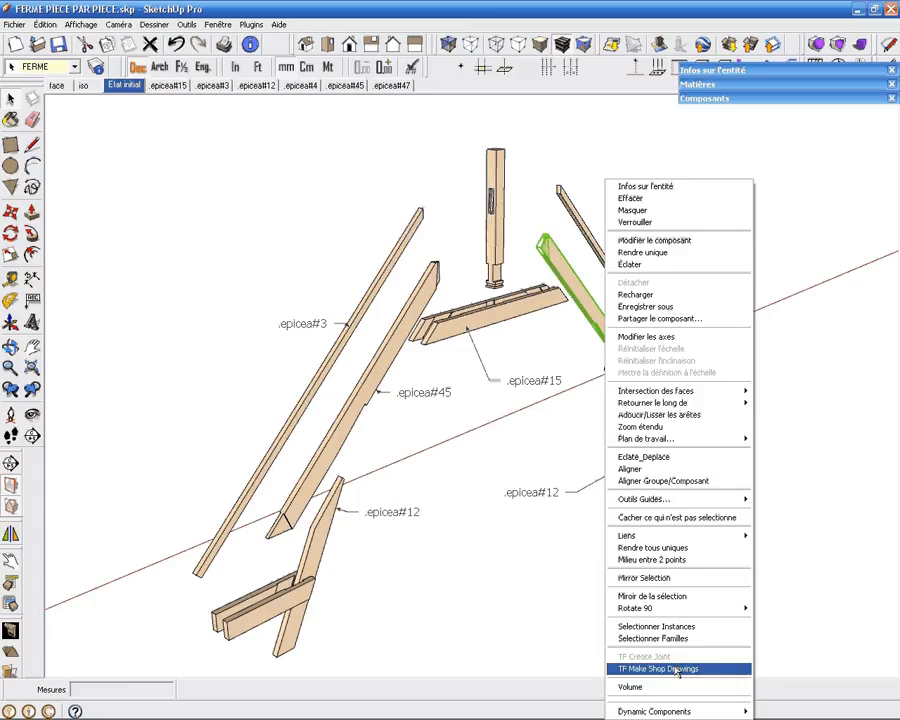
{"action": "left_click", "coordinate": [632, 580]}
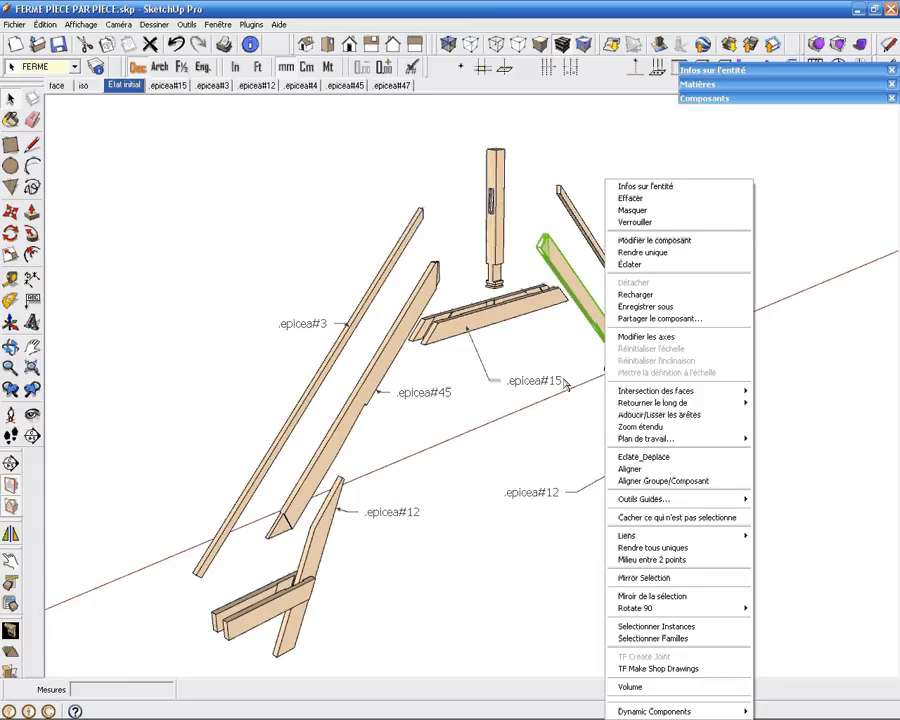
{"action": "right_click", "coordinate": [536, 311]}
{"action": "left_click", "coordinate": [601, 655]}
{"action": "left_click", "coordinate": [714, 391]}
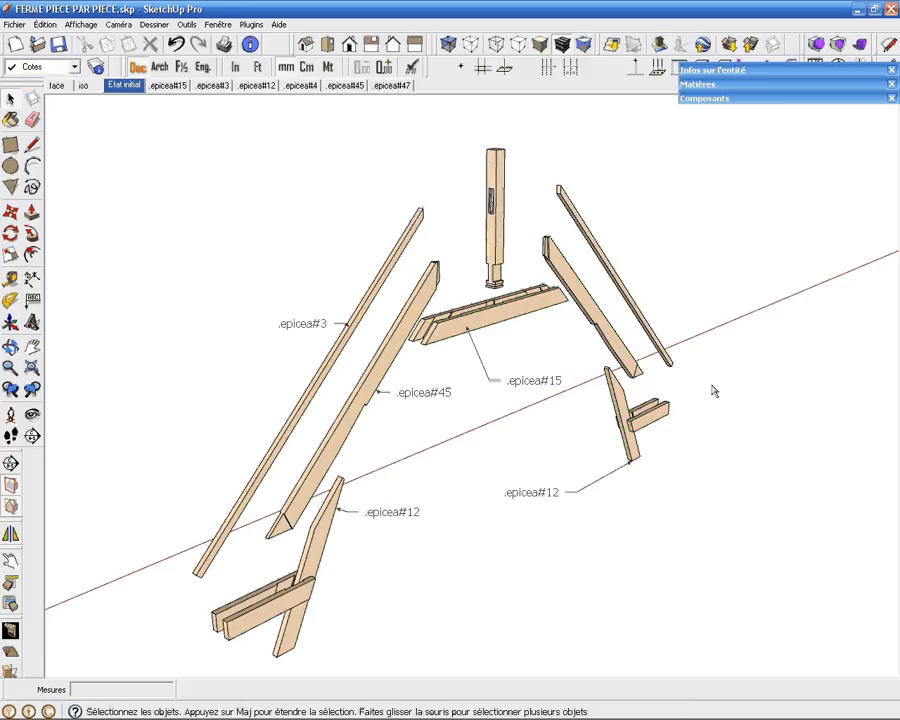
Step: Select the exploded truss's horizontal beam and vertical post, and extend the selection to their whole families across both trusses
{"action": "left_click", "coordinate": [494, 322]}
{"action": "left_click", "coordinate": [494, 220], "text": "shift"}
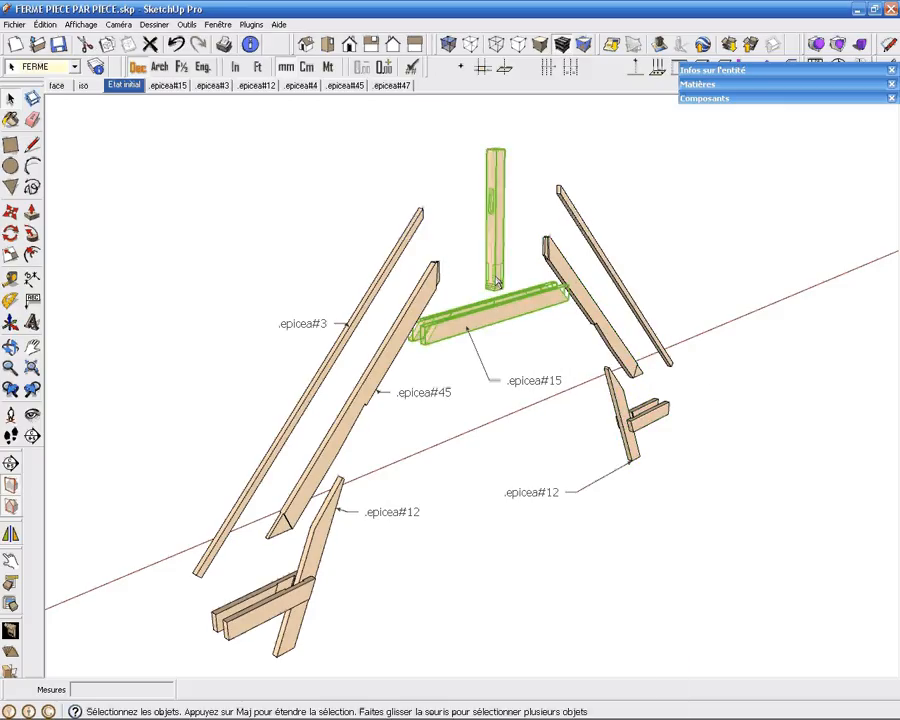
{"action": "right_click", "coordinate": [496, 276]}
{"action": "left_click", "coordinate": [589, 646]}
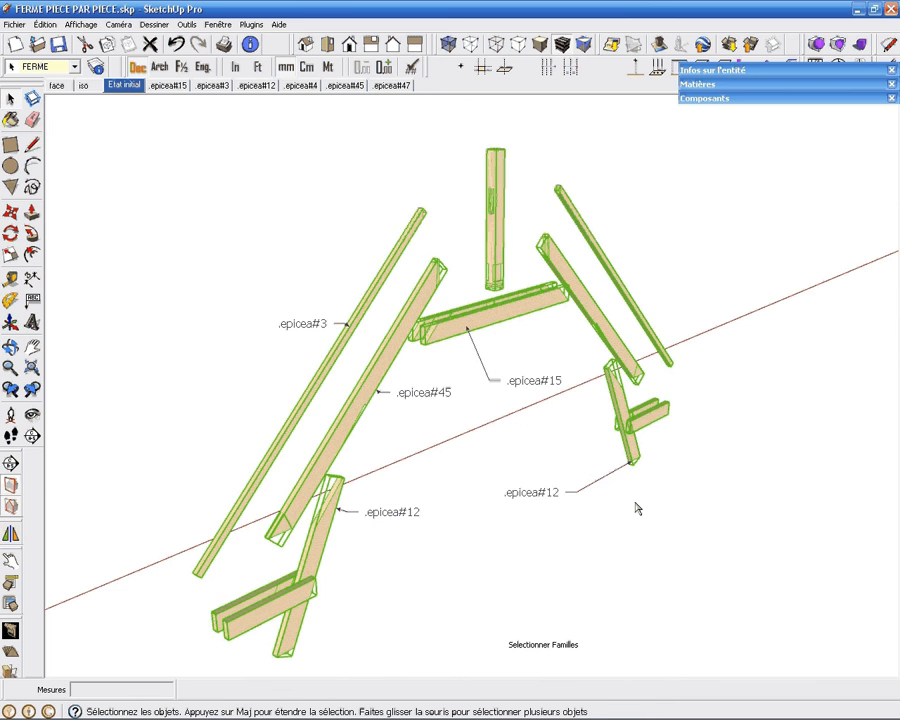
{"action": "scroll", "coordinate": [636, 506], "scroll_direction": "down", "scroll_amount": 3}
{"action": "middle_click_drag", "start_coordinate": [635, 504], "coordinate": [533, 329]}
{"action": "middle_click_drag", "start_coordinate": [376, 315], "coordinate": [314, 370]}
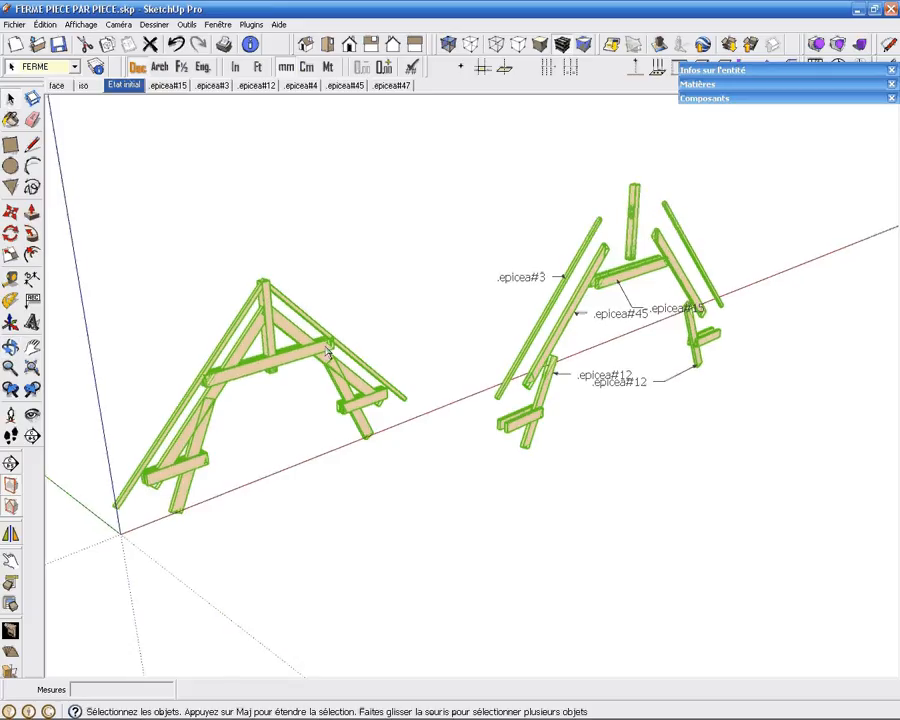
{"action": "middle_click_drag", "start_coordinate": [432, 369], "coordinate": [514, 301]}
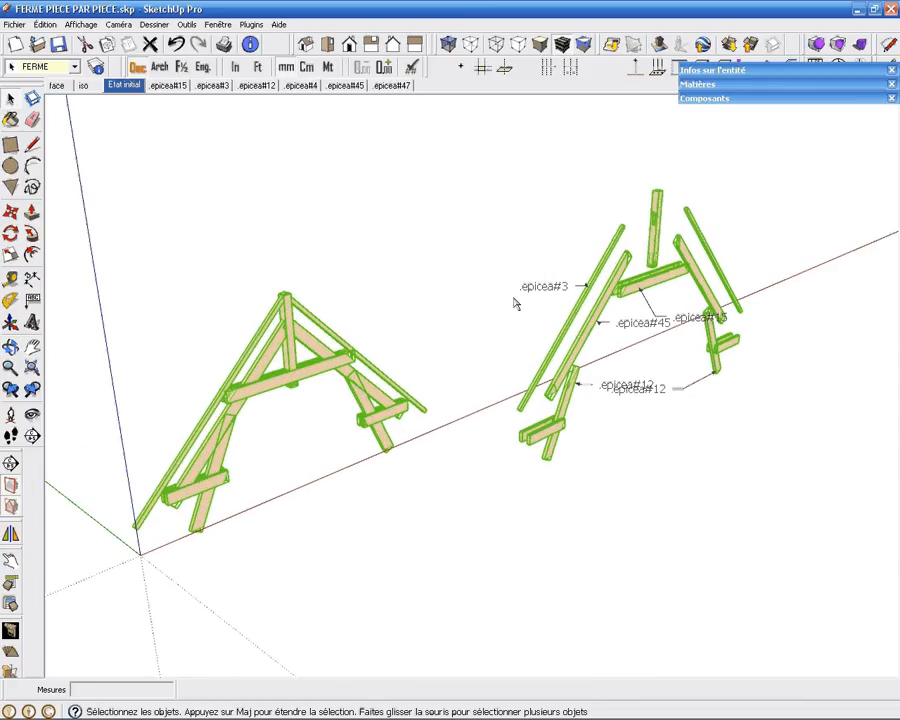
Step: Generate an HTML report of the current selection's attributes, replacing 2011-10-15.html in the DESSIN folder, and open it
{"action": "left_click", "coordinate": [15, 24]}
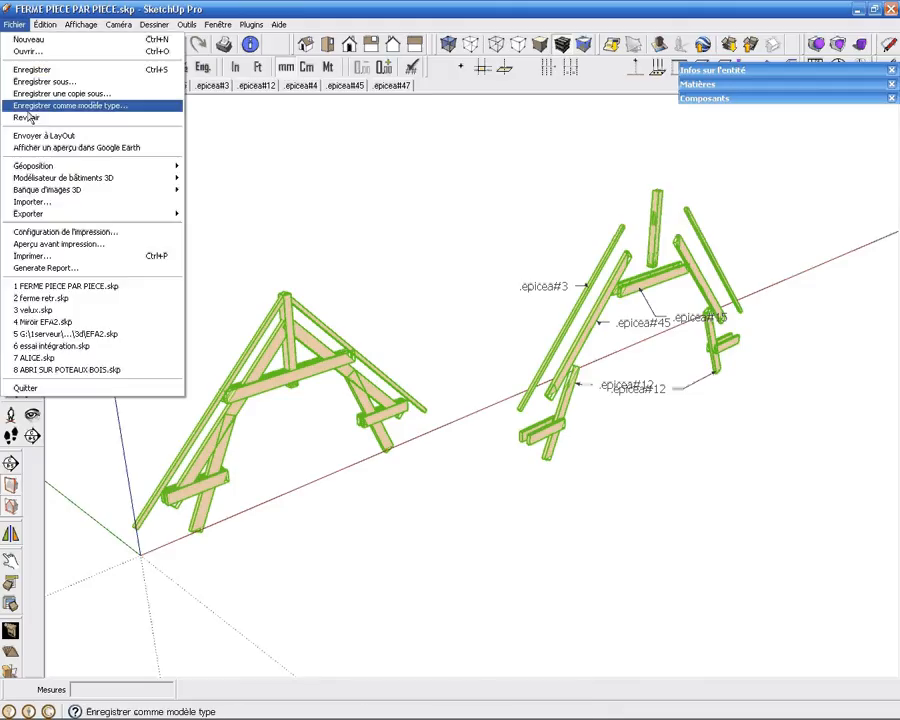
{"action": "left_click", "coordinate": [40, 268]}
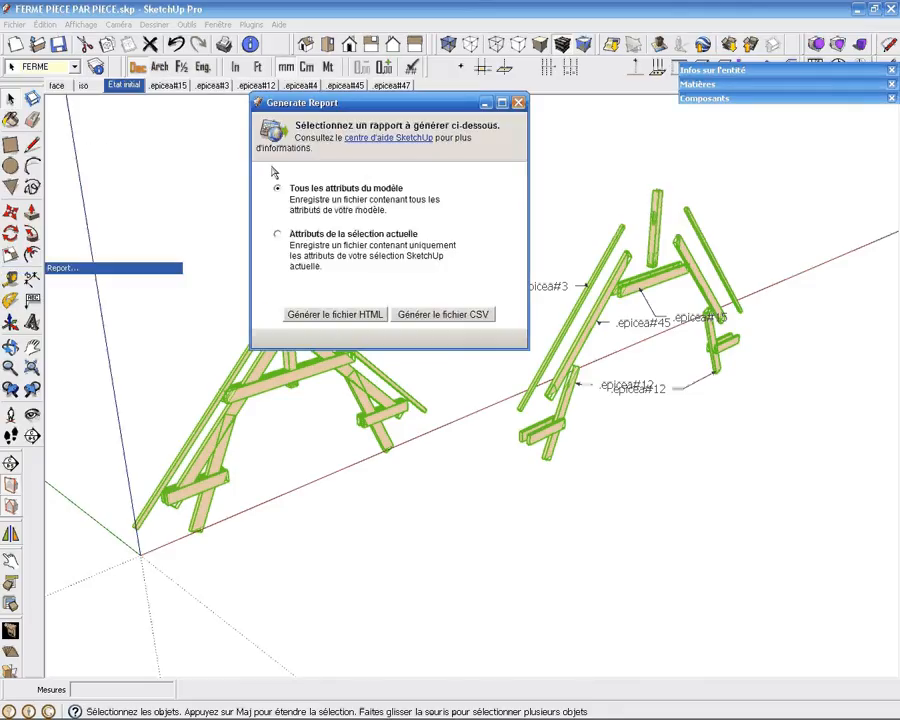
{"action": "left_click", "coordinate": [277, 234]}
{"action": "left_click", "coordinate": [372, 317]}
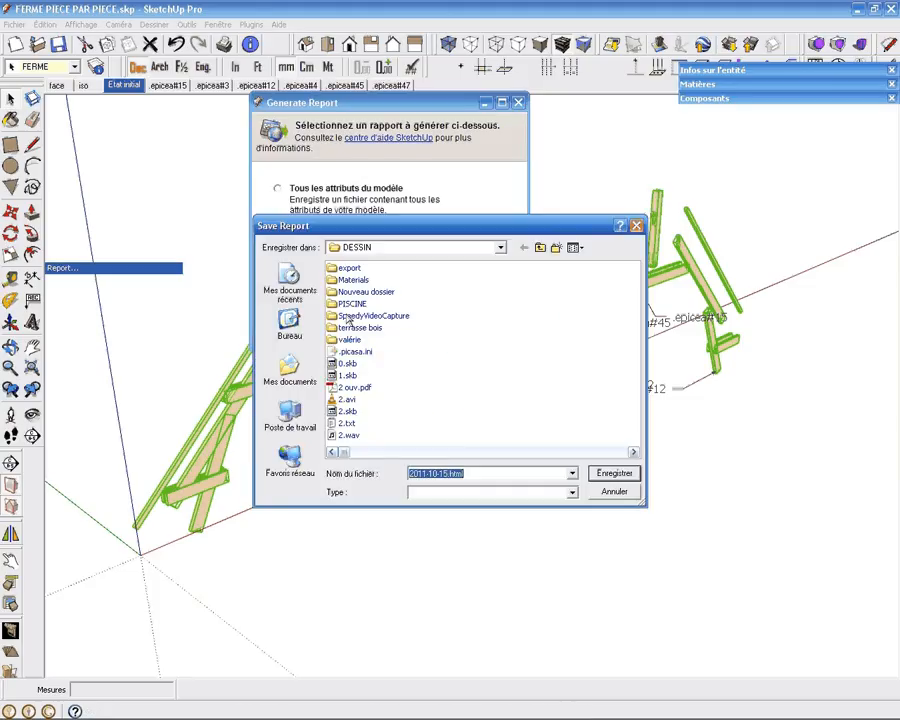
{"action": "key", "text": "Return"}
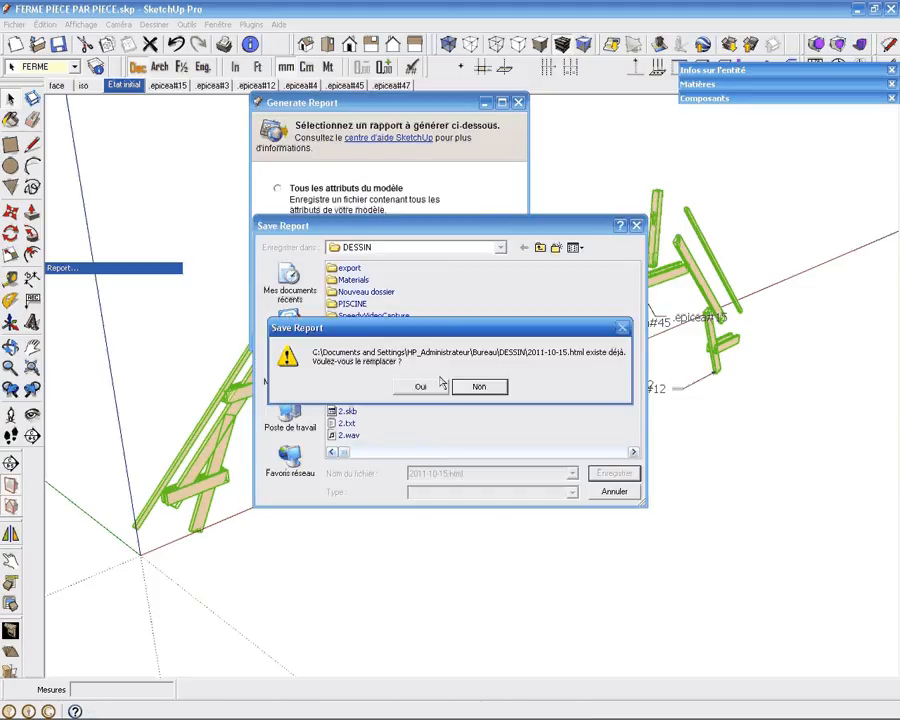
{"action": "left_click", "coordinate": [436, 385]}
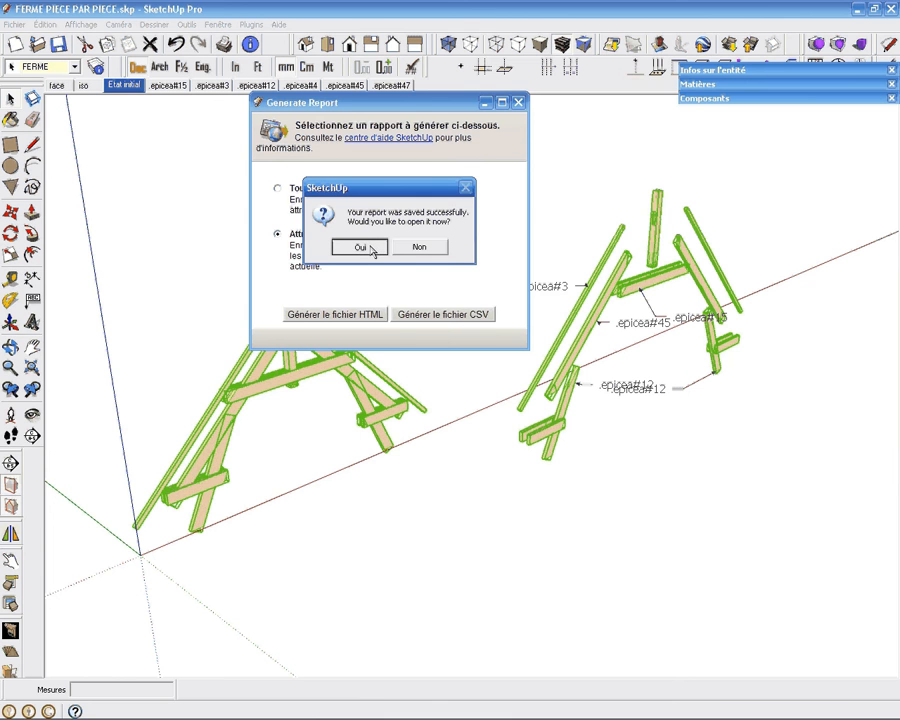
{"action": "left_click", "coordinate": [366, 247]}
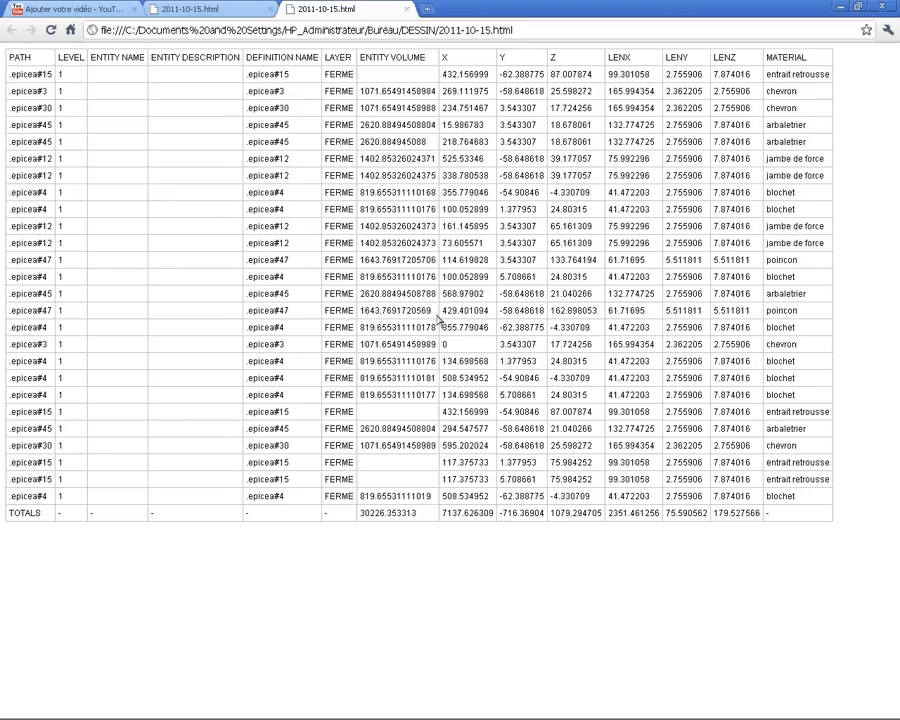
Step: Copy all part rows of the report without the totals row and import them into the débit bois.xls workbook in Excel
{"action": "left_click_drag", "start_coordinate": [818, 502], "coordinate": [768, 497]}
{"action": "left_click", "coordinate": [14, 78], "text": "shift"}
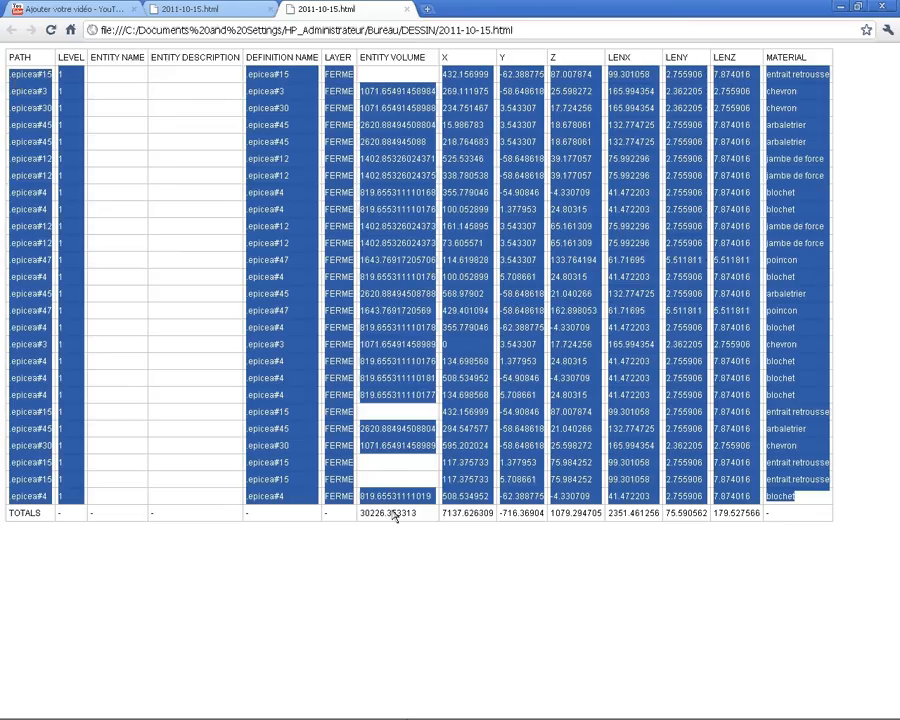
{"action": "left_click", "coordinate": [505, 708]}
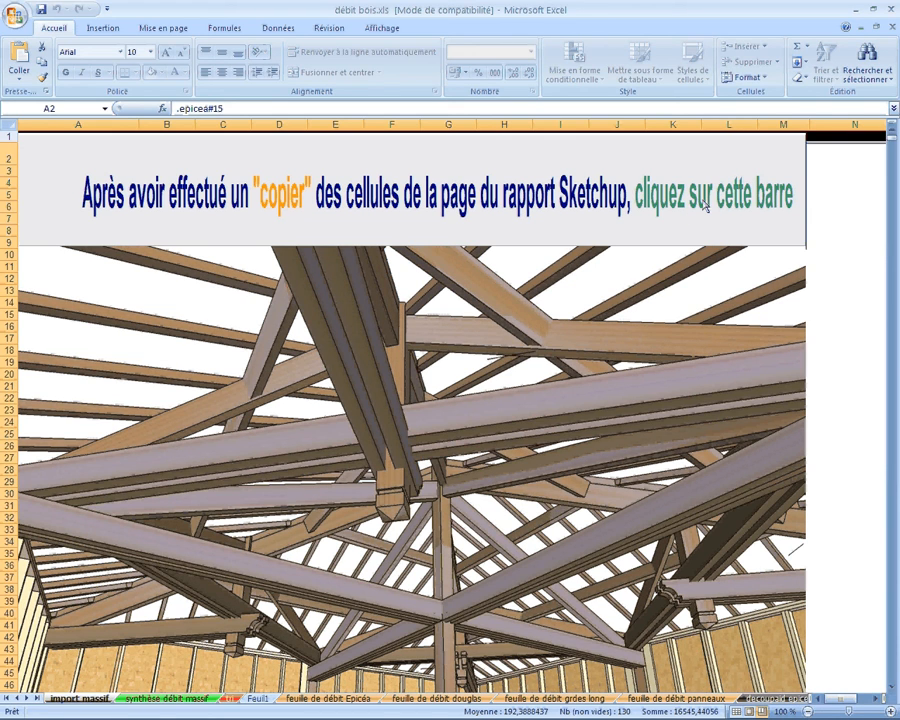
{"action": "left_click", "coordinate": [705, 205]}
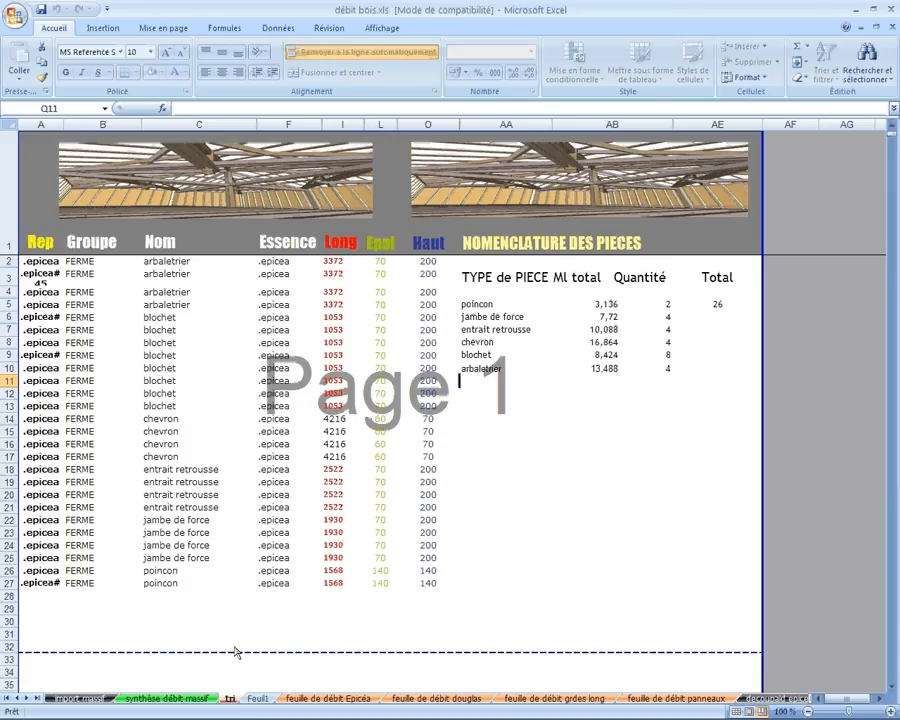
Step: Review the imported parts in the synthèse débit massif and feuille de débit Epicéa sheets
{"action": "left_click", "coordinate": [166, 698]}
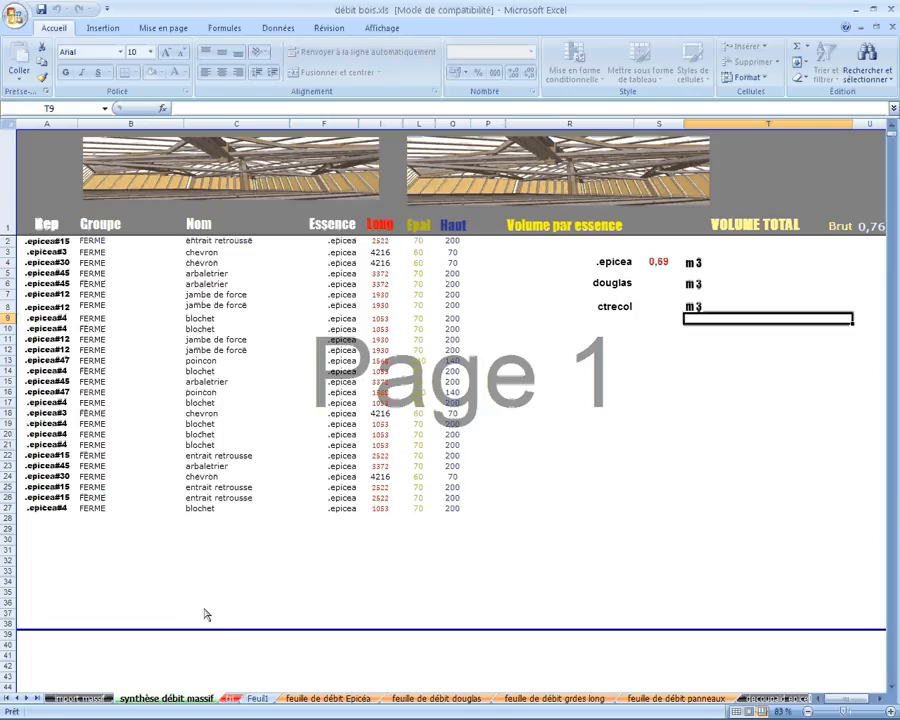
{"action": "left_click", "coordinate": [339, 700]}
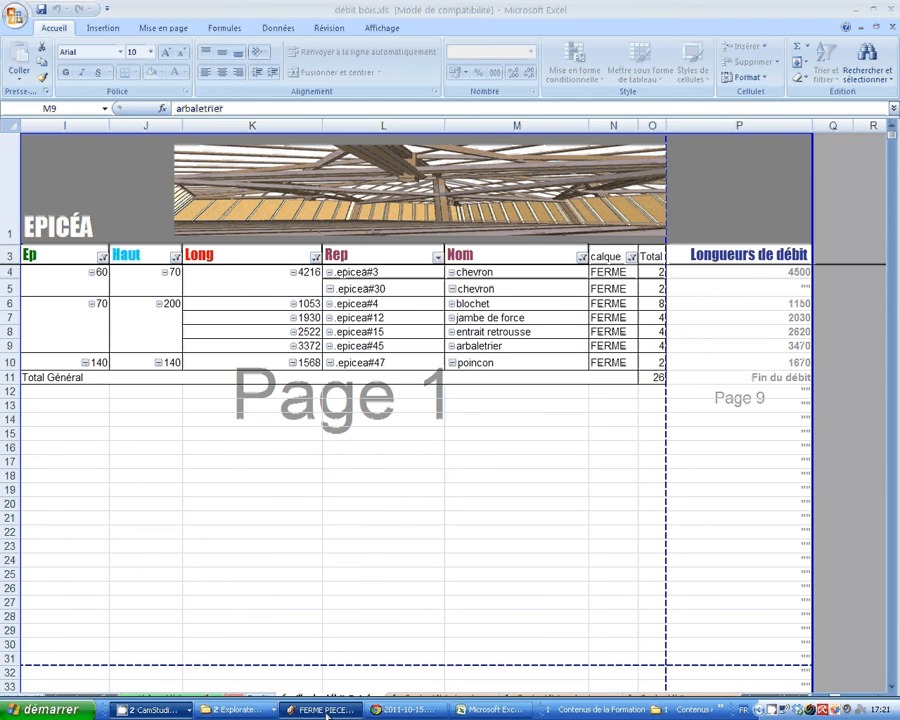
Step: Switch to SketchUp, close the report dialog and compare the labelled exploded parts with the Epicéa cutting sheet in Excel
{"action": "left_click", "coordinate": [327, 712]}
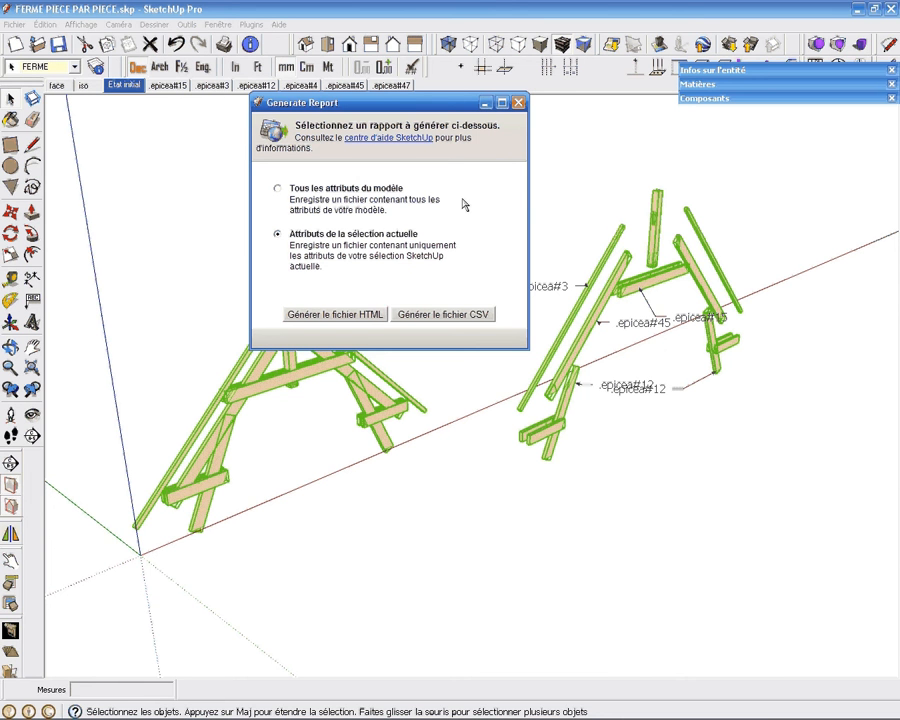
{"action": "left_click", "coordinate": [518, 103]}
{"action": "scroll", "coordinate": [652, 301], "scroll_direction": "up", "scroll_amount": 5}
{"action": "middle_click_drag", "start_coordinate": [652, 301], "coordinate": [386, 268]}
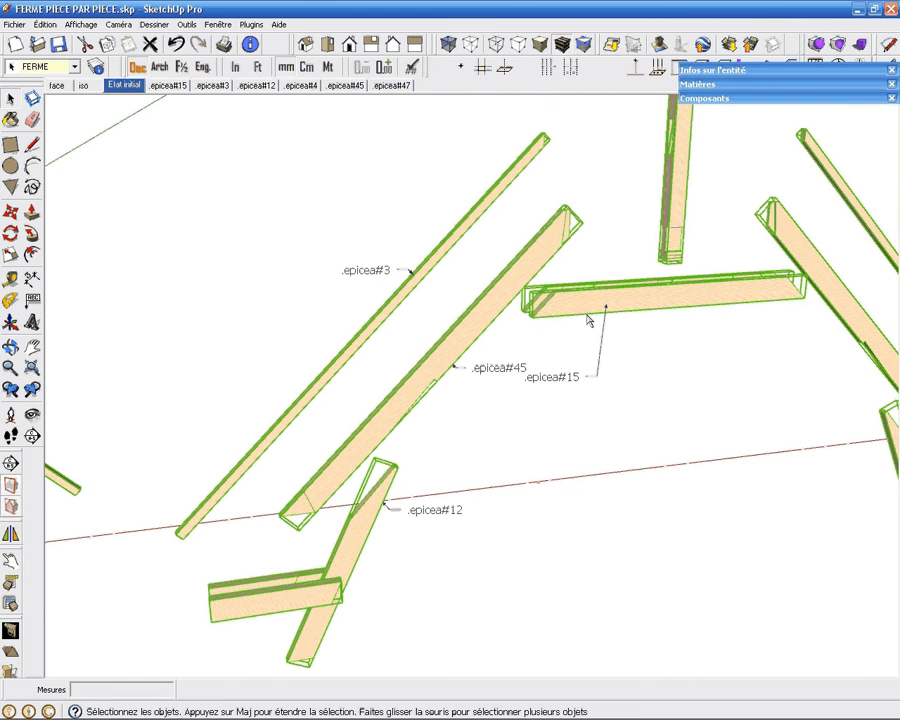
{"action": "mouse_move", "coordinate": [395, 710]}
{"action": "left_click", "coordinate": [490, 709]}
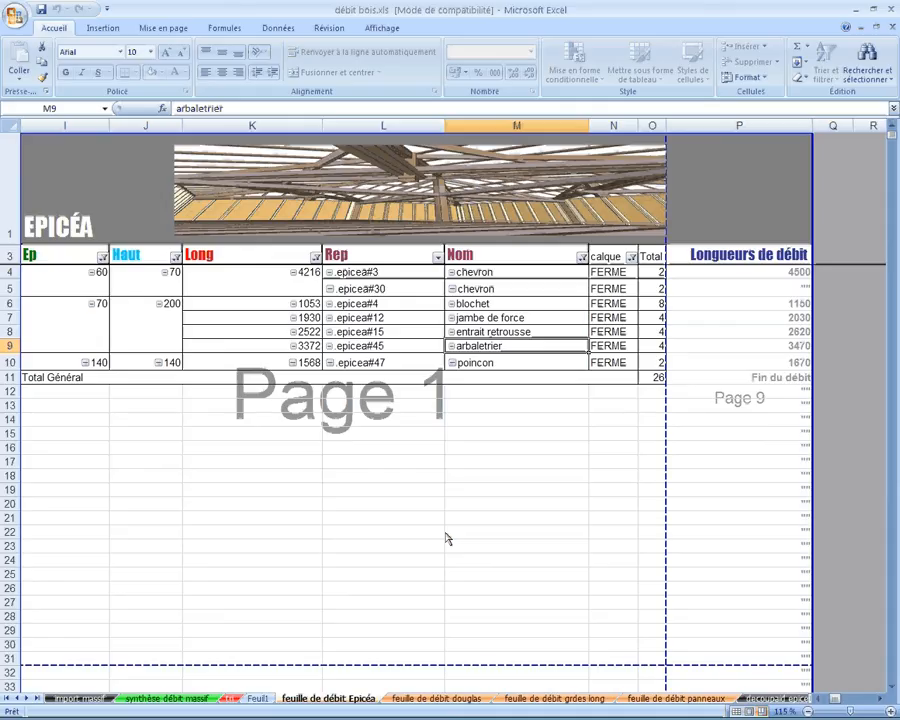